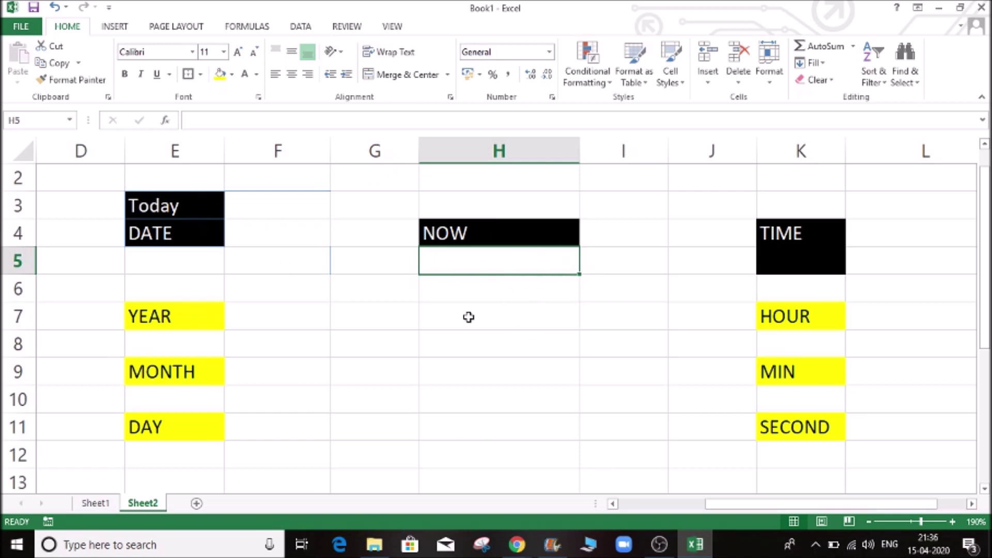
{"action": "left_click", "coordinate": [472, 293]}
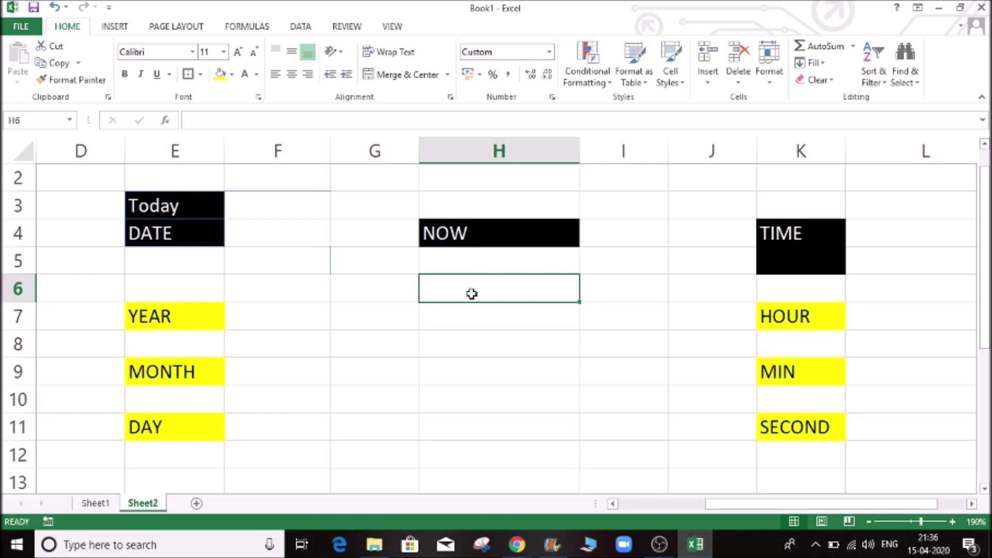
{"action": "left_click", "coordinate": [482, 234]}
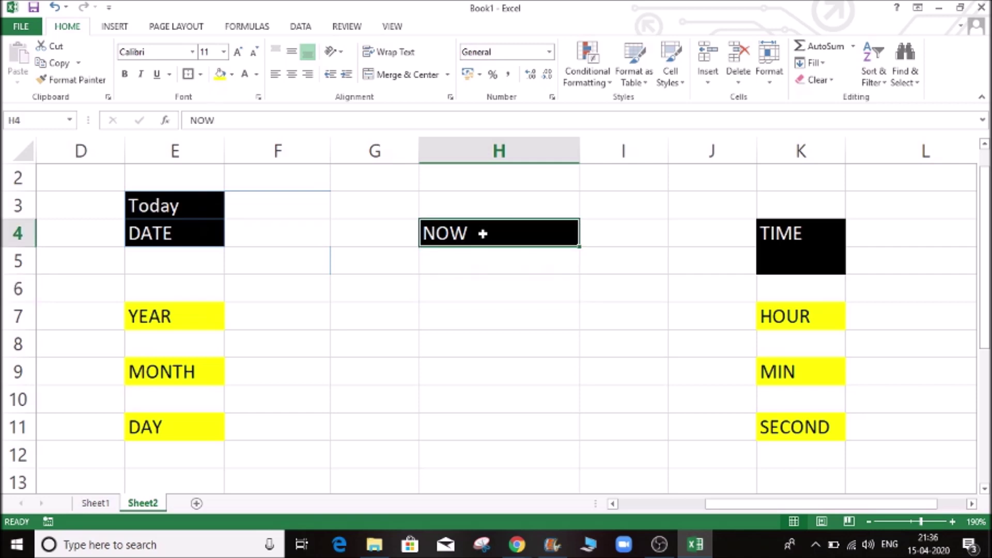
{"action": "left_click", "coordinate": [478, 288]}
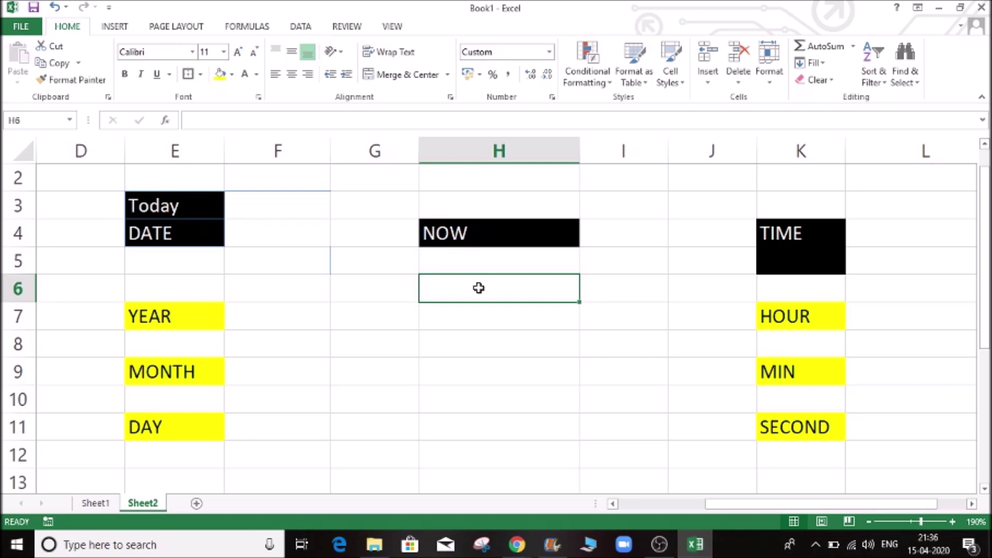
{"action": "type", "text": "=now"}
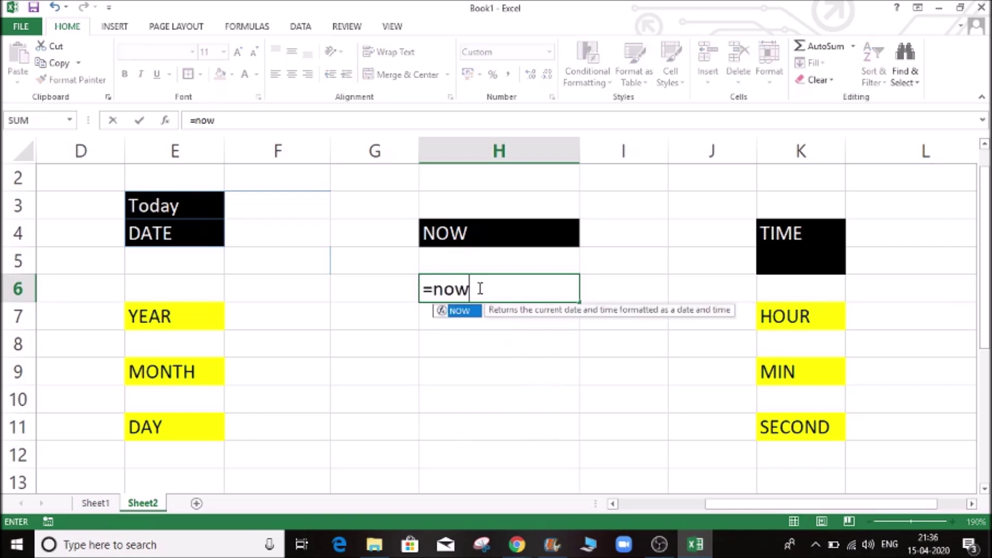
{"action": "key", "text": "Tab"}
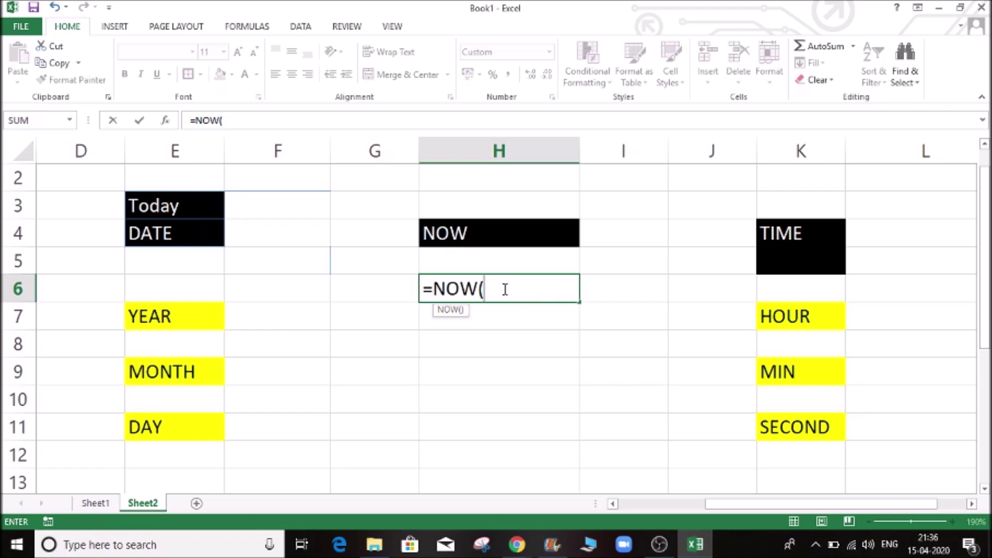
{"action": "type", "text": ")"}
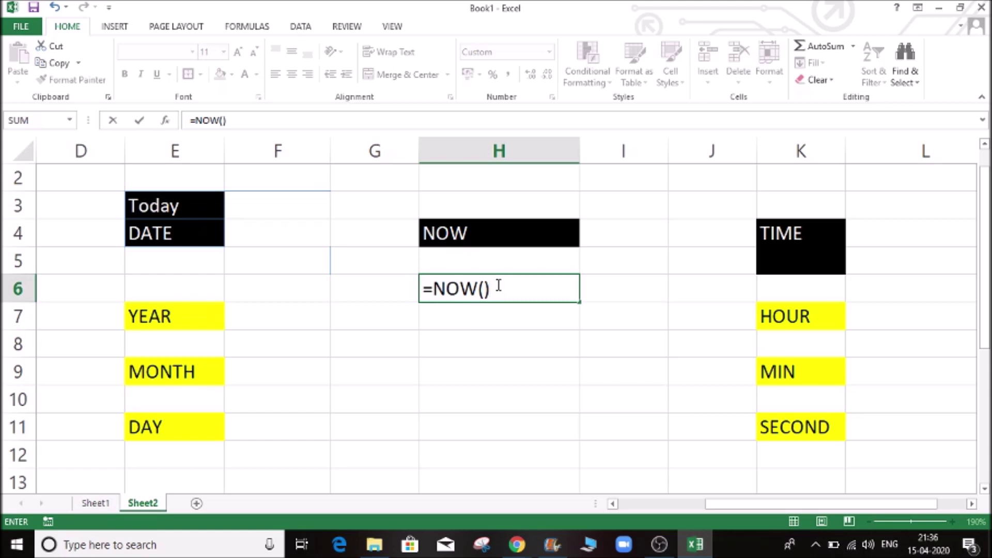
{"action": "key", "text": "BackSpace"}
{"action": "type", "text": ")"}
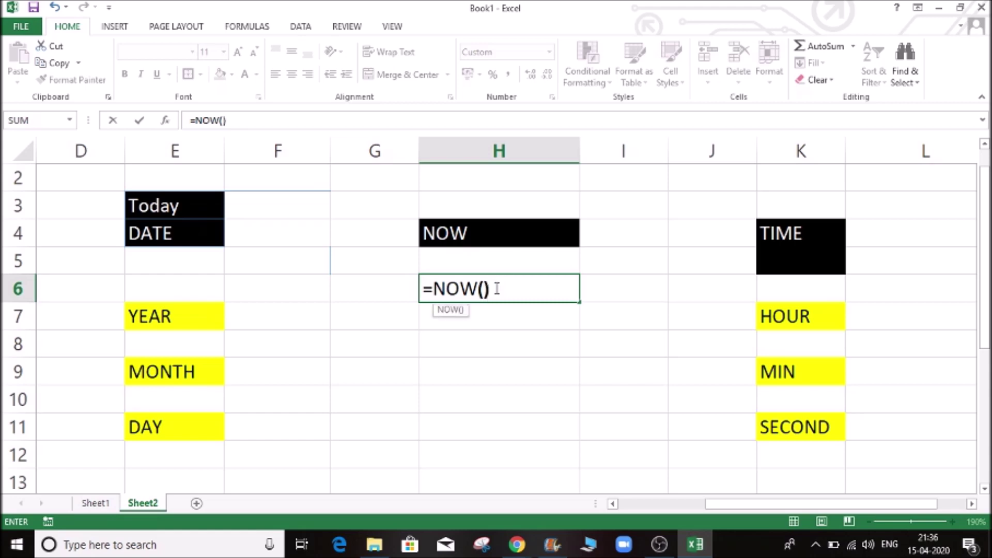
{"action": "key", "text": "Return"}
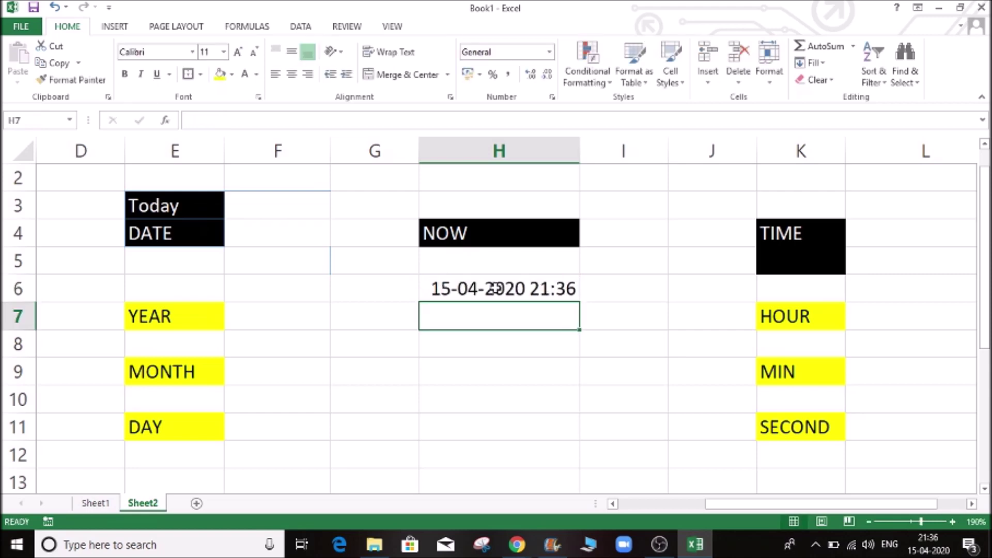
{"action": "left_click", "coordinate": [496, 289]}
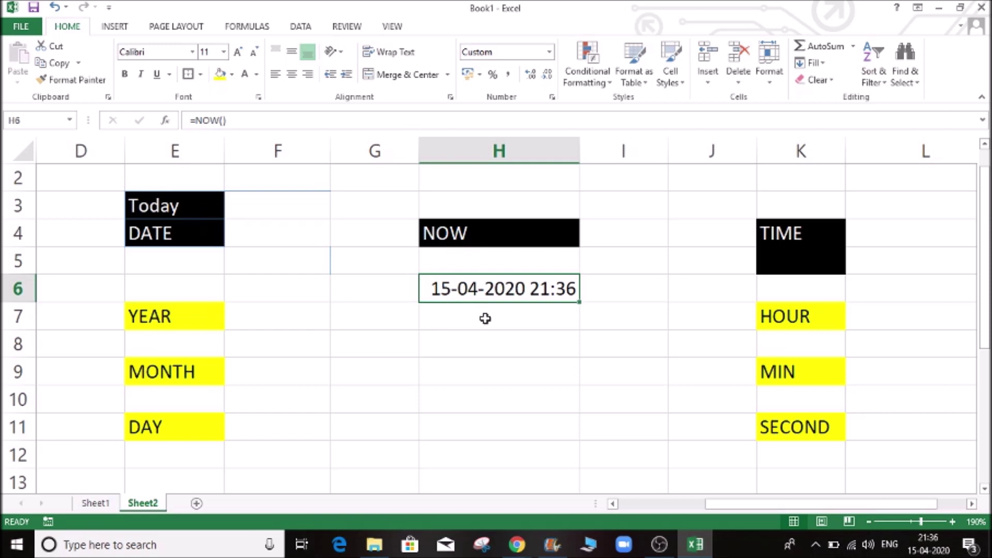
{"action": "left_click", "coordinate": [485, 318]}
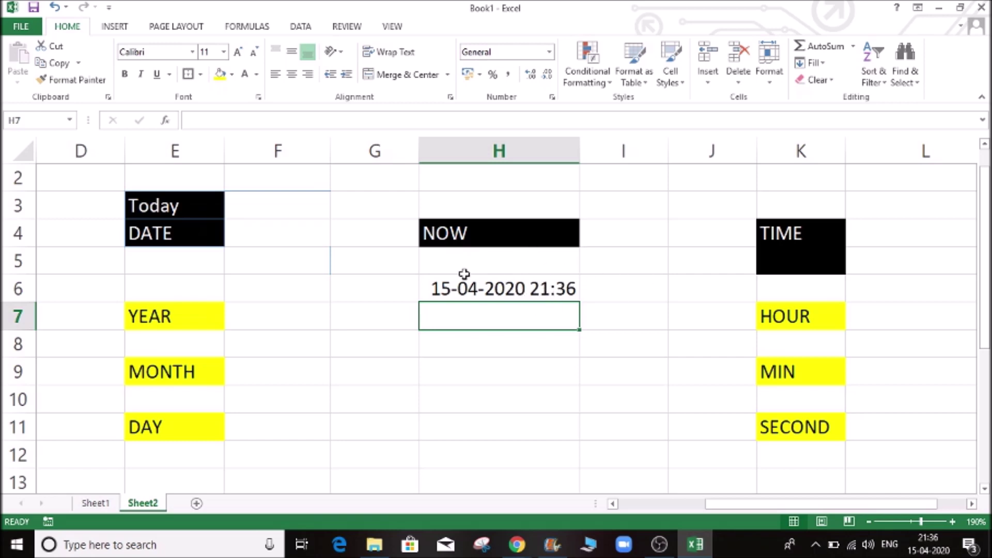
{"action": "left_click", "coordinate": [488, 260]}
{"action": "left_click", "coordinate": [519, 287]}
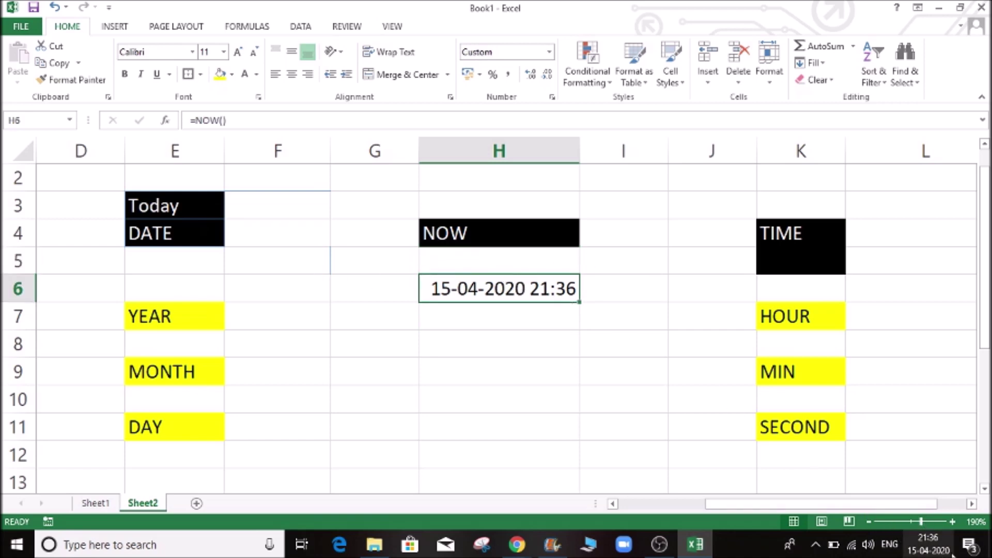
{"action": "left_click", "coordinate": [519, 310]}
{"action": "left_click", "coordinate": [513, 298]}
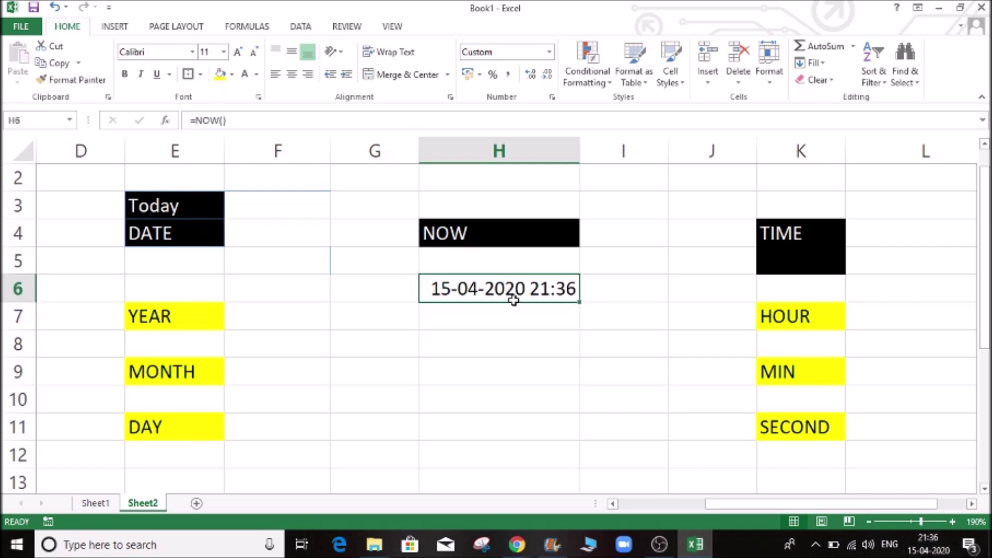
{"action": "left_click", "coordinate": [532, 314]}
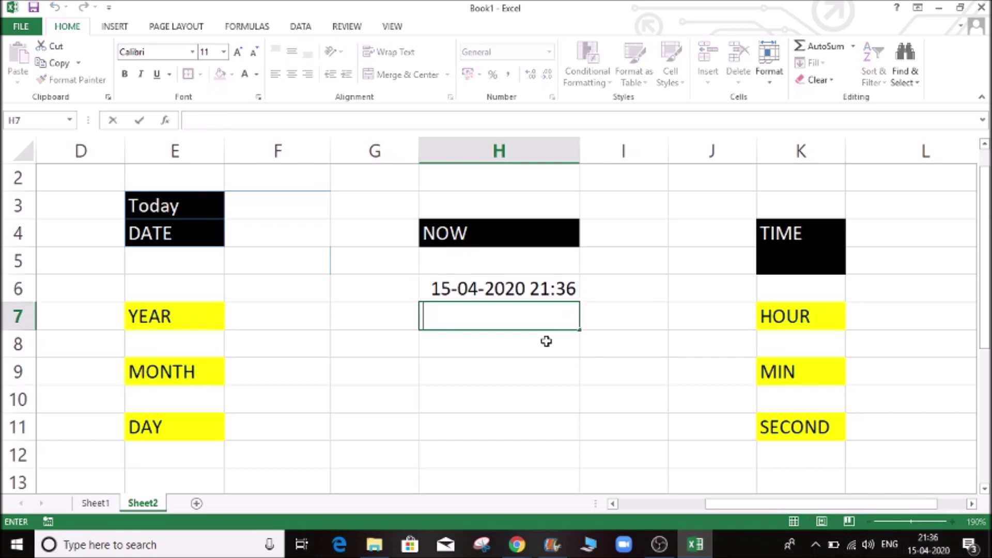
{"action": "key", "text": "Escape"}
{"action": "left_click", "coordinate": [547, 287]}
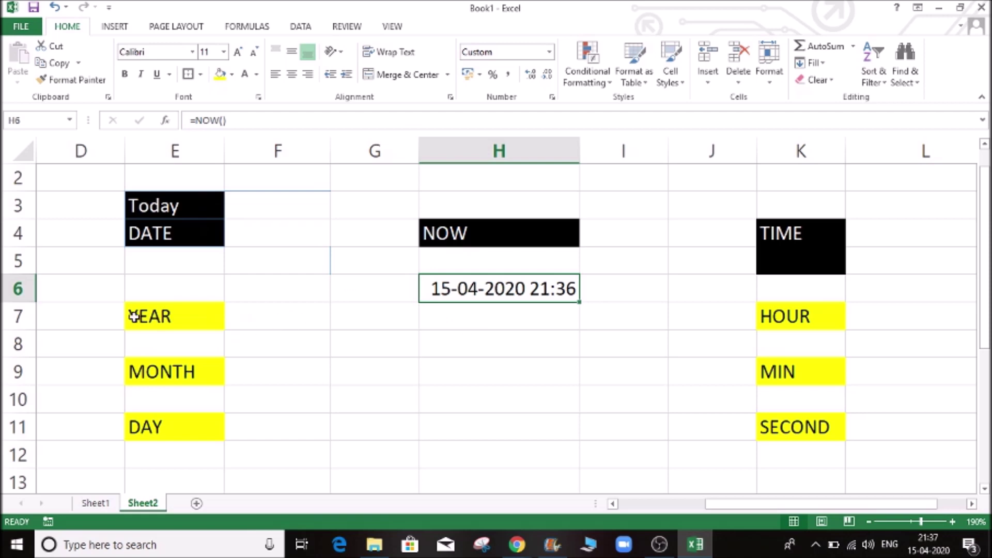
{"action": "left_click", "coordinate": [181, 326]}
Enter =YEAR(H6) in F7 beside YEAR, giving 2020.
{"action": "left_click", "coordinate": [256, 309]}
{"action": "type", "text": "=ye"}
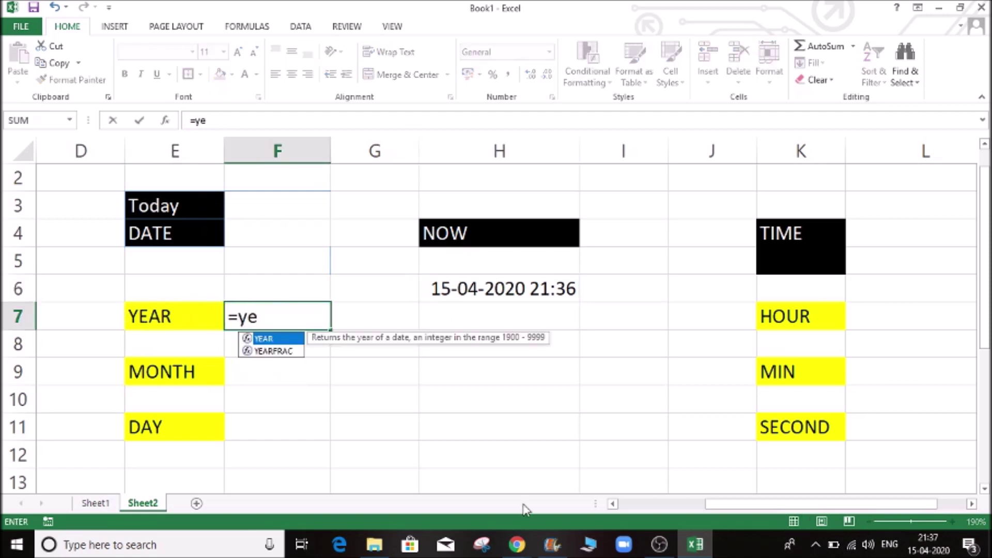
{"action": "key", "text": "Tab"}
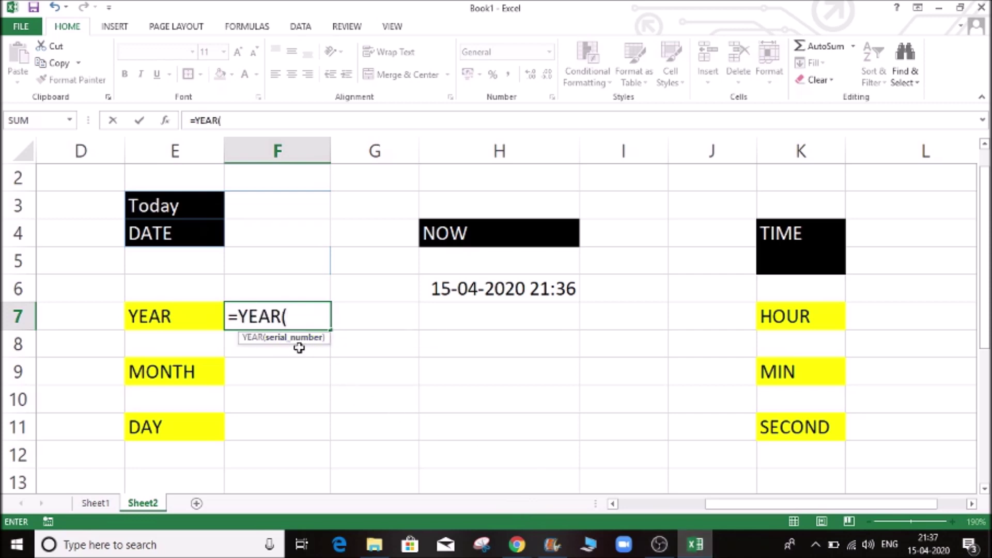
{"action": "left_click", "coordinate": [490, 288]}
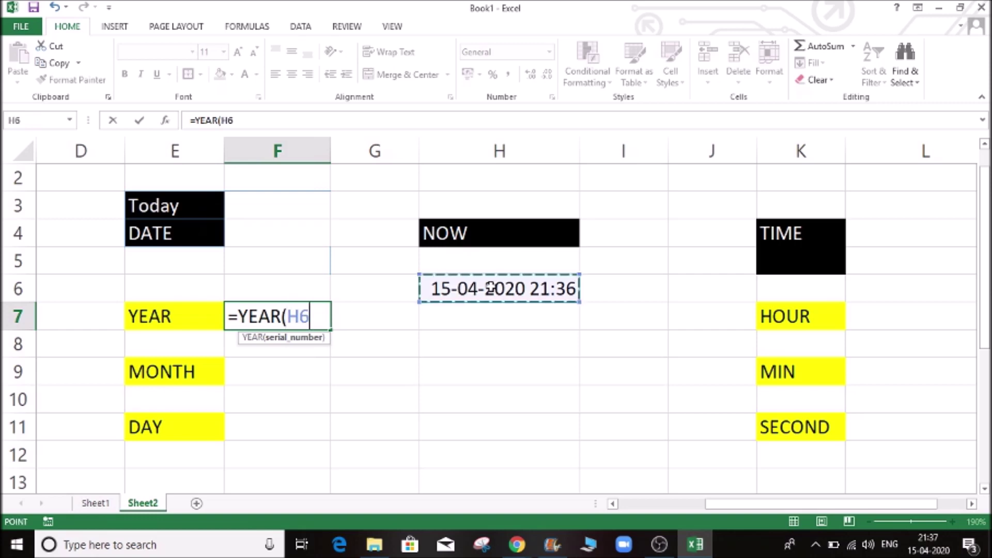
{"action": "type", "text": ")"}
{"action": "key", "text": "Return"}
{"action": "key", "text": "Up"}
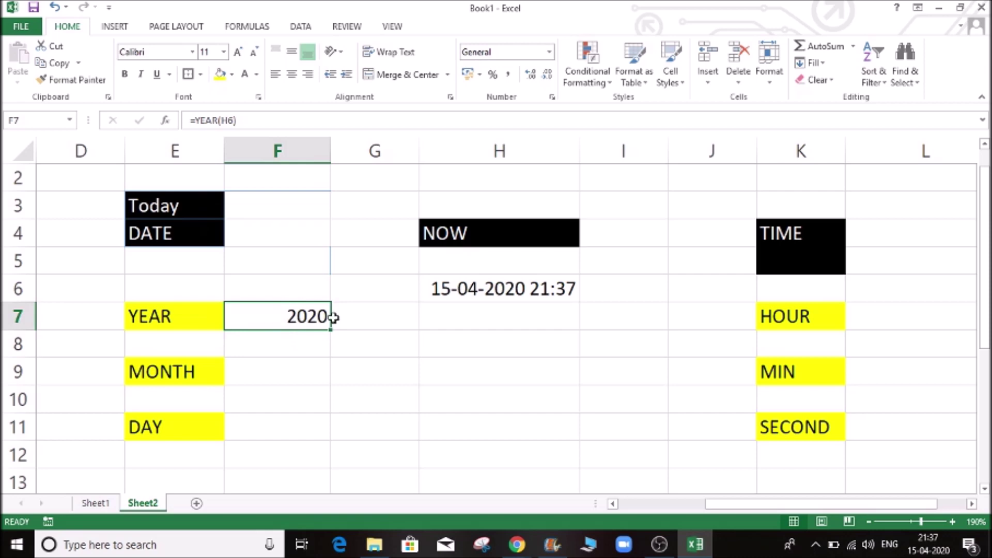
Enter =MONTH(H6) in F9 beside MONTH, giving 4.
{"action": "left_click", "coordinate": [290, 373]}
{"action": "type", "text": "="}
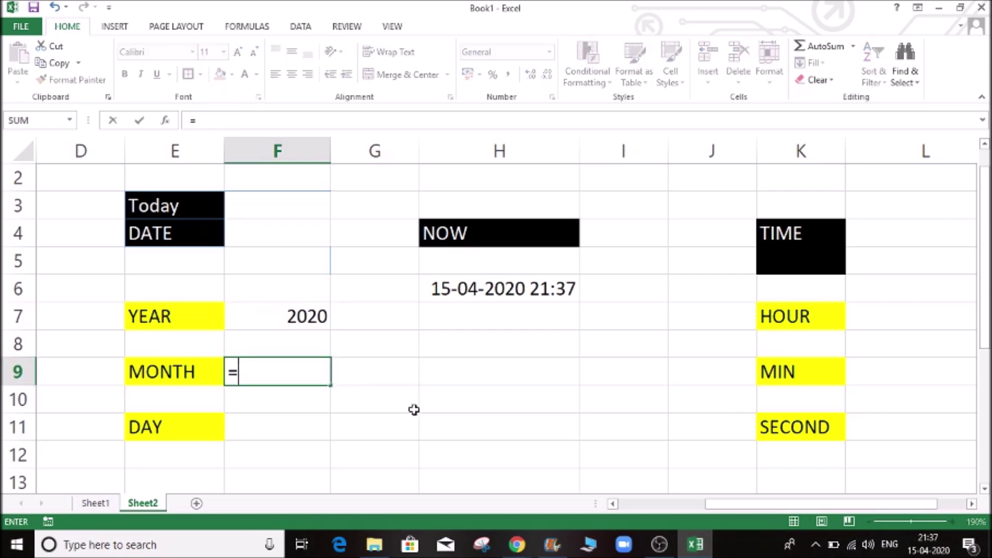
{"action": "type", "text": "mon"}
{"action": "key", "text": "Tab"}
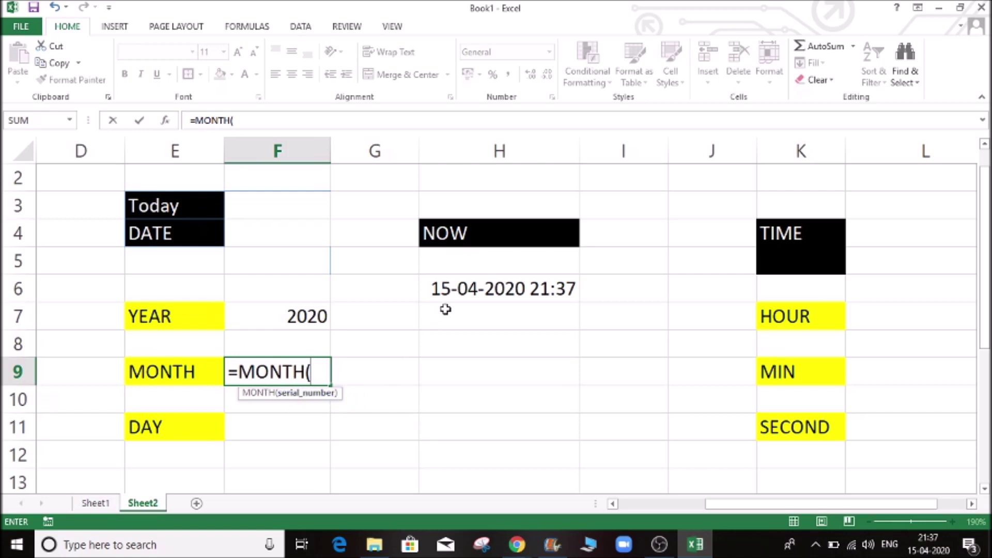
{"action": "left_click", "coordinate": [468, 285]}
{"action": "type", "text": ")"}
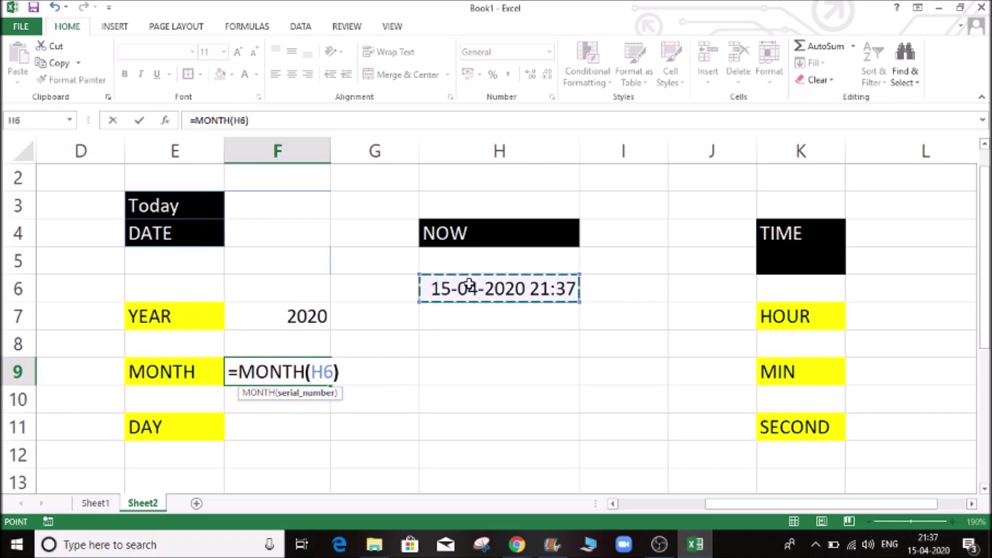
{"action": "key", "text": "Return"}
{"action": "key", "text": "Up"}
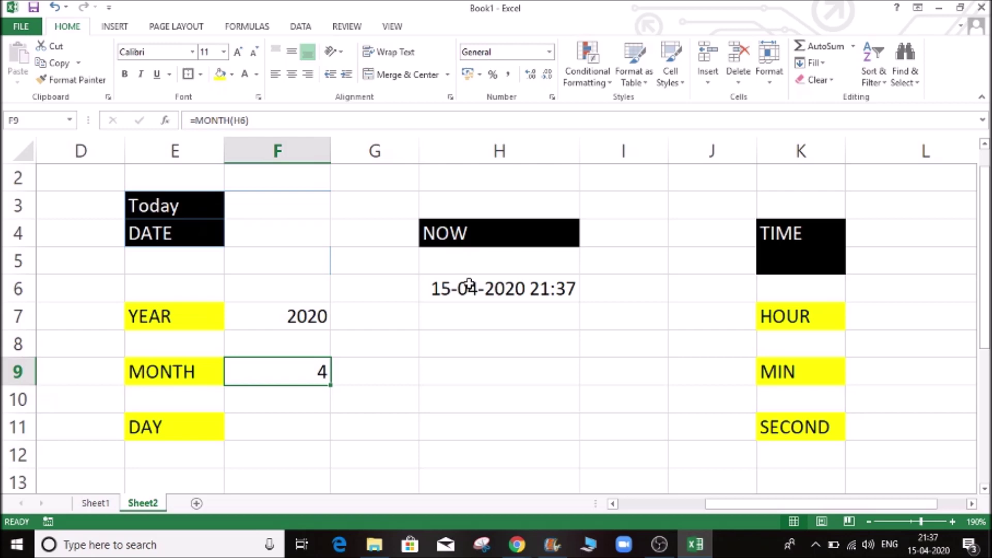
Enter =DAY(H6) in F11 beside DAY, giving 15.
{"action": "left_click", "coordinate": [313, 422]}
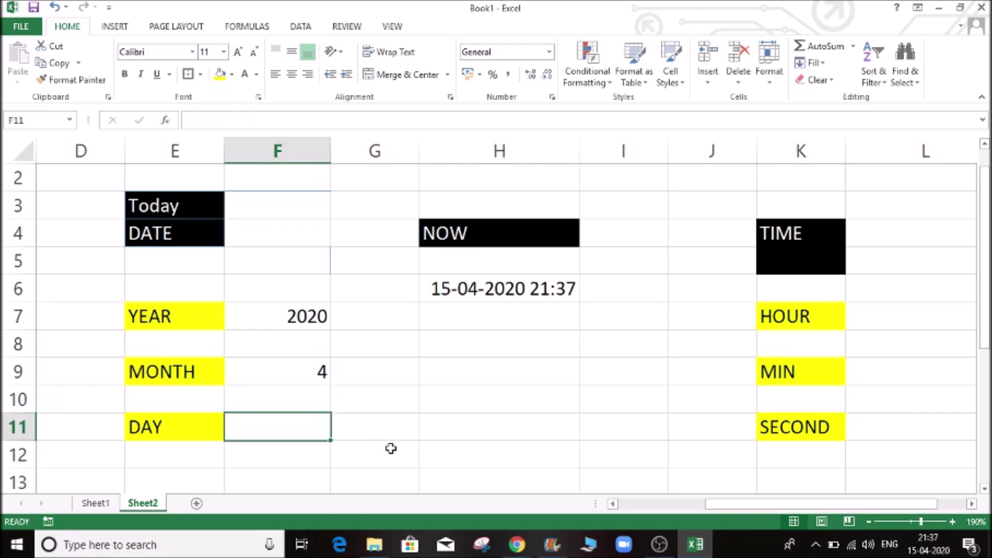
{"action": "type", "text": "=day"}
{"action": "key", "text": "Tab"}
{"action": "left_click", "coordinate": [504, 287]}
{"action": "key", "text": "Return"}
{"action": "key", "text": "Up"}
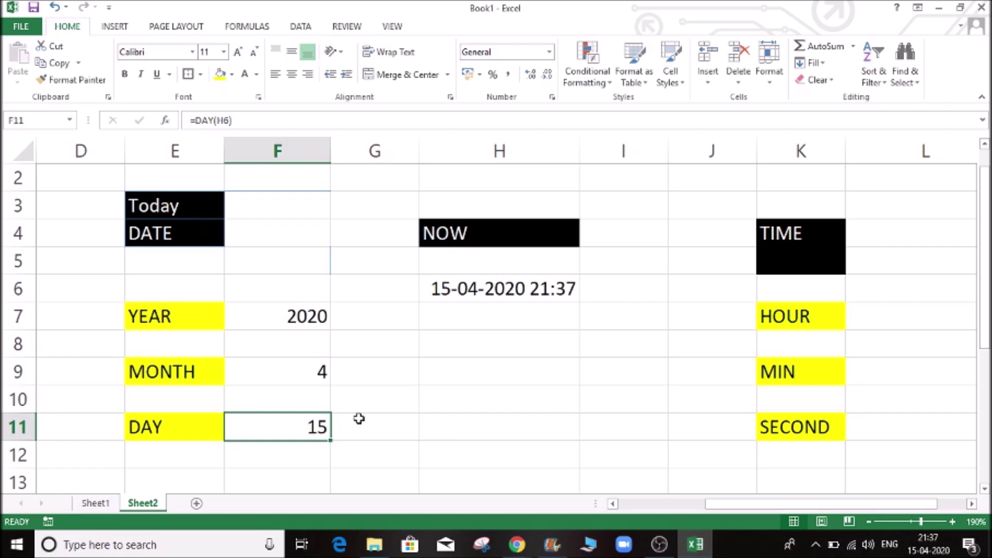
{"action": "left_click", "coordinate": [284, 241]}
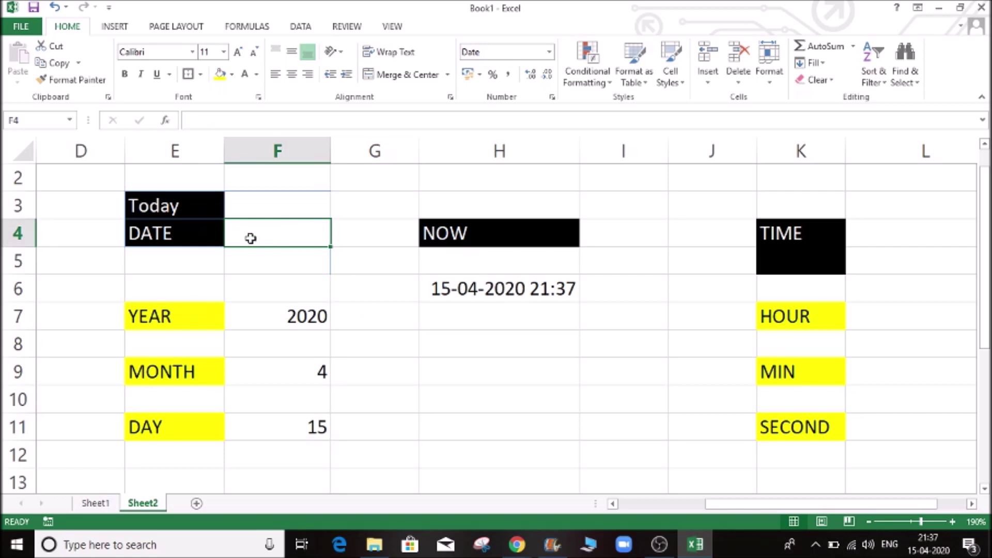
Enter =DATE(F7,F9,F11) in F4, rebuilding 15-04-2020.
{"action": "type", "text": "="}
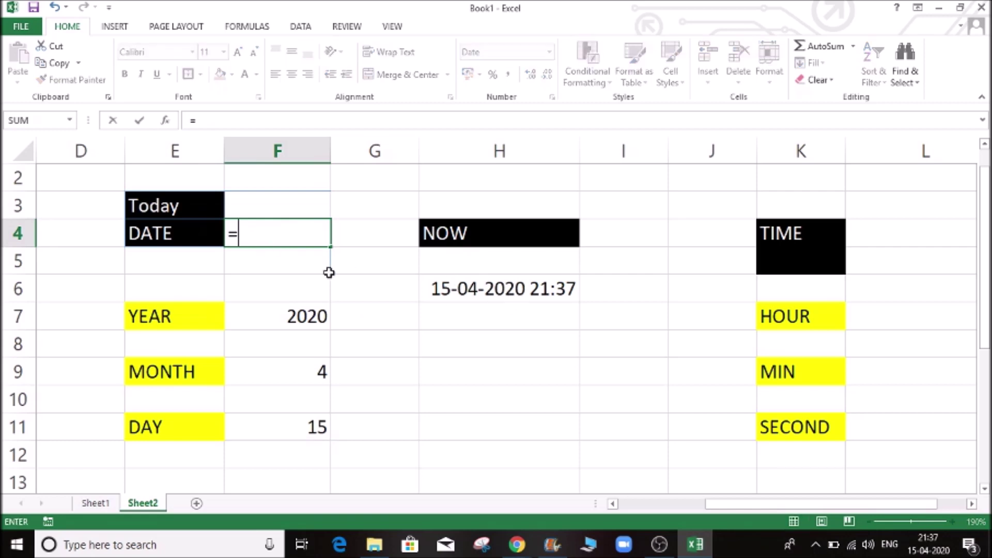
{"action": "type", "text": "data"}
{"action": "key", "text": "BackSpace"}
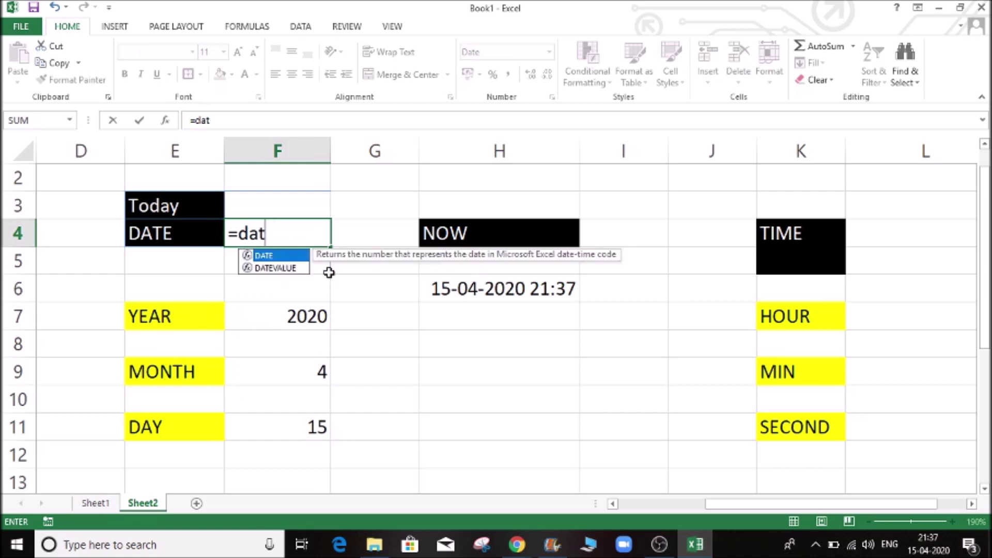
{"action": "key", "text": "Tab"}
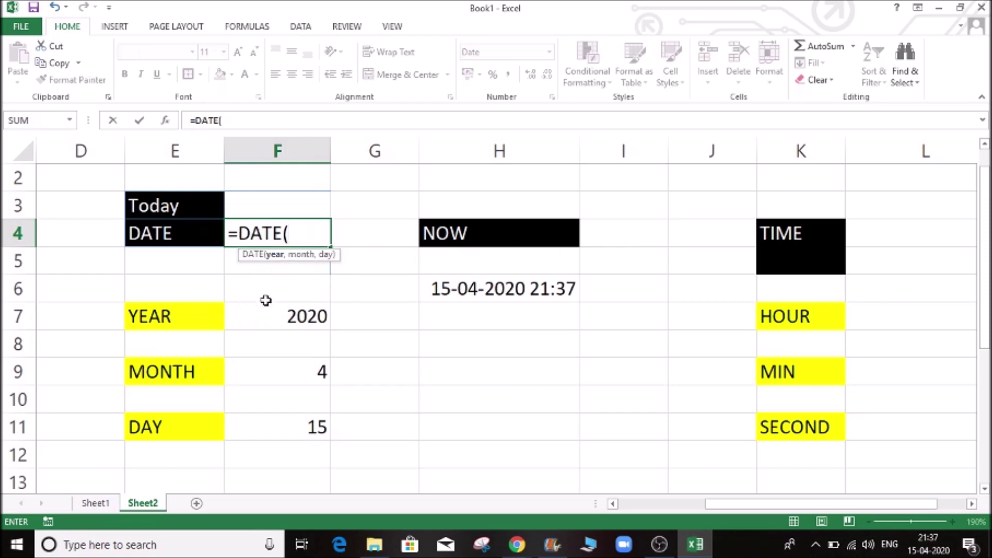
{"action": "left_click", "coordinate": [288, 314]}
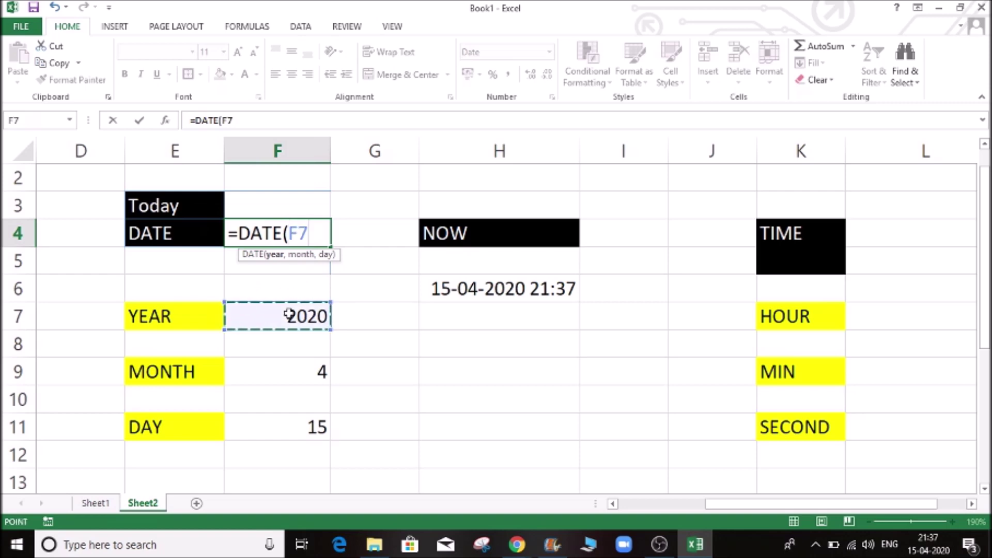
{"action": "type", "text": ","}
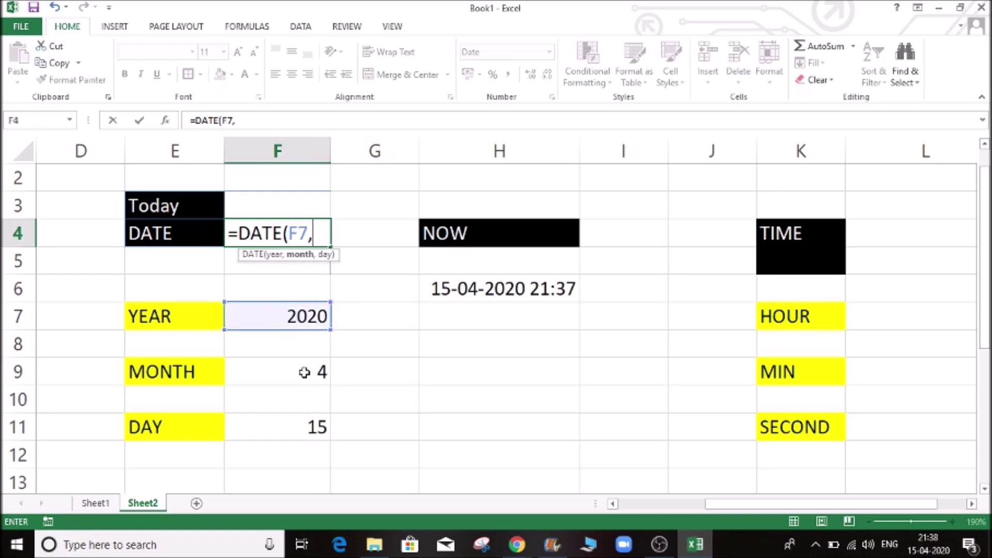
{"action": "left_click", "coordinate": [303, 372]}
{"action": "type", "text": ","}
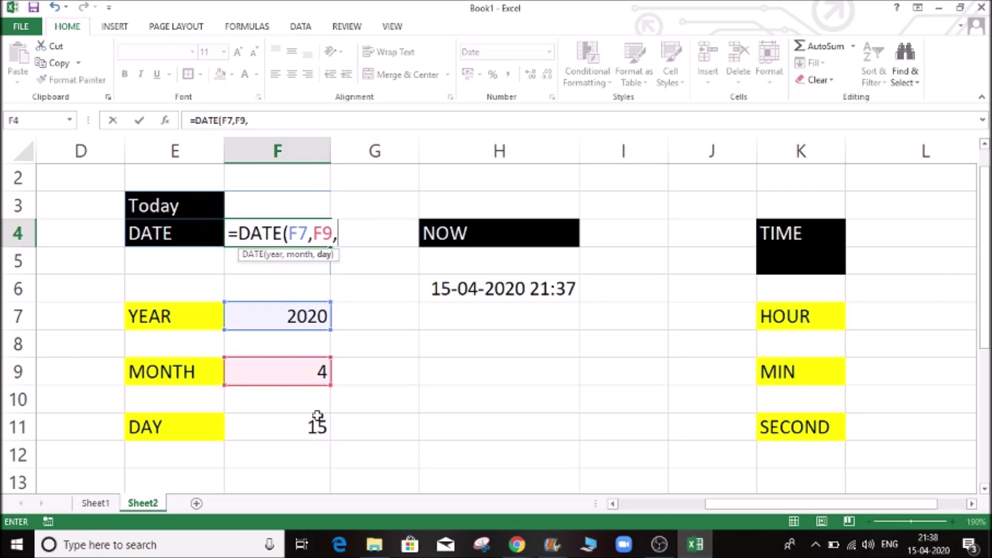
{"action": "left_click", "coordinate": [309, 431]}
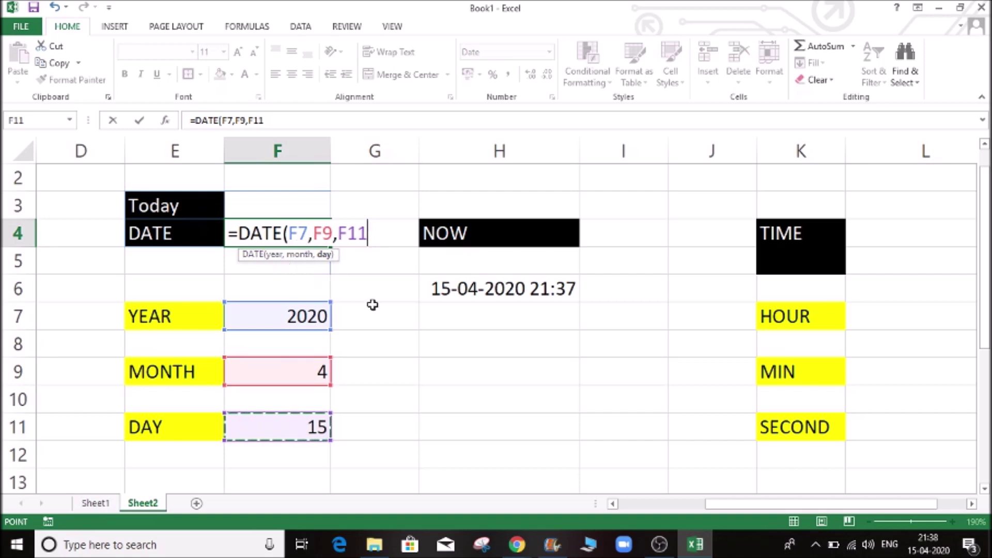
{"action": "type", "text": ")"}
{"action": "key", "text": "Return"}
{"action": "key", "text": "Up"}
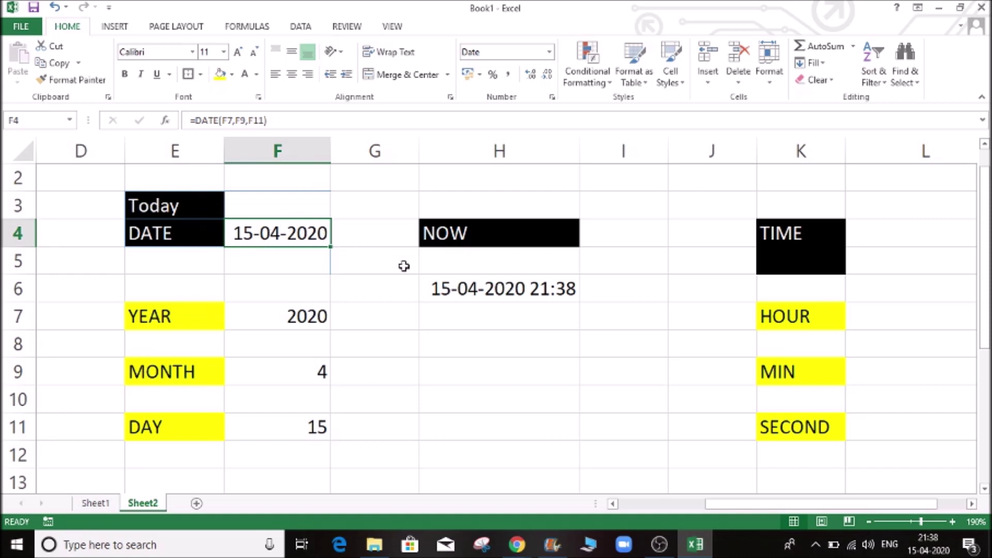
Compare the NOW formula in H6 with the DATE formula in F4 and the Today row.
{"action": "left_click", "coordinate": [502, 289]}
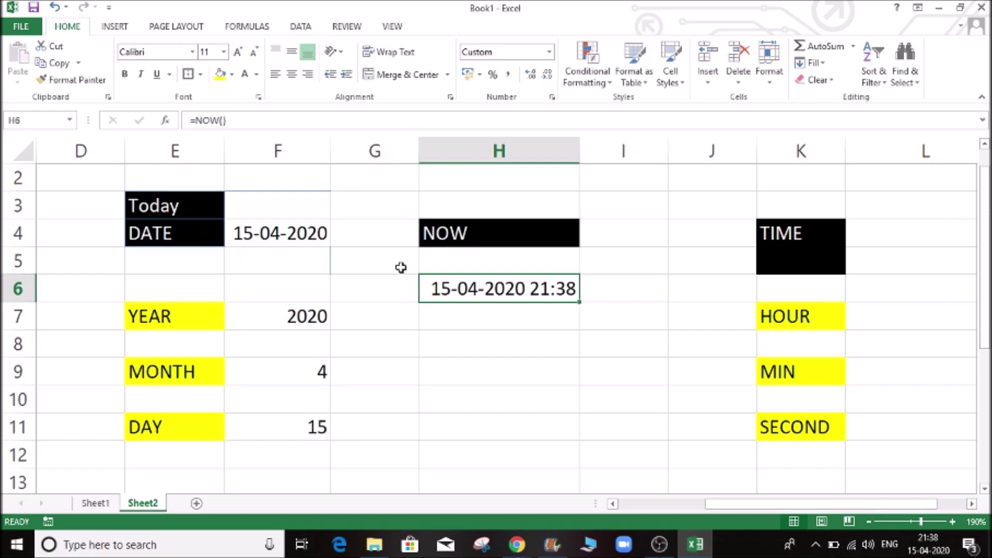
{"action": "left_click", "coordinate": [278, 235]}
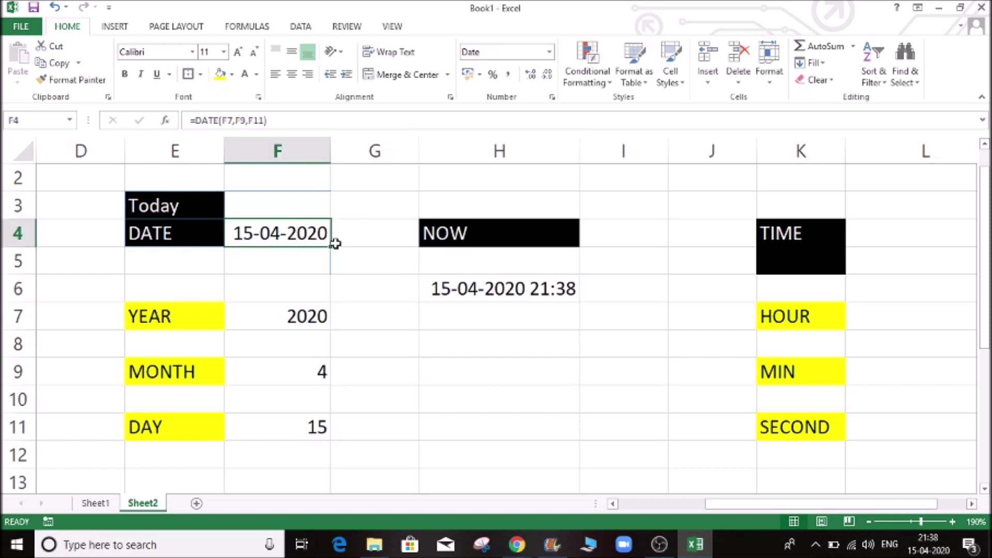
{"action": "left_click", "coordinate": [176, 203]}
{"action": "left_click", "coordinate": [275, 198]}
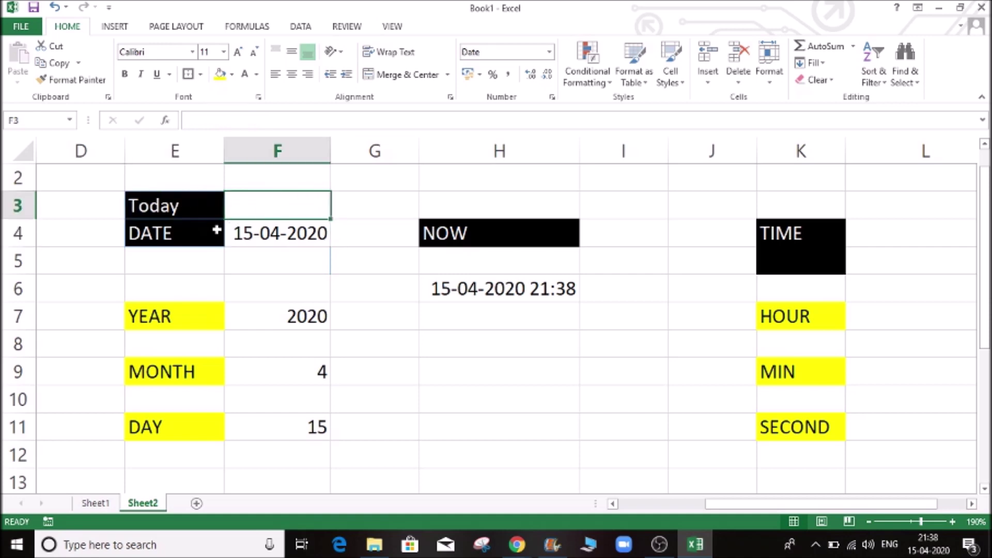
{"action": "left_click", "coordinate": [185, 240]}
Enter =TODAY() in F3 beside Today, showing 15-04-2020, and recheck it against F4.
{"action": "left_click", "coordinate": [306, 227]}
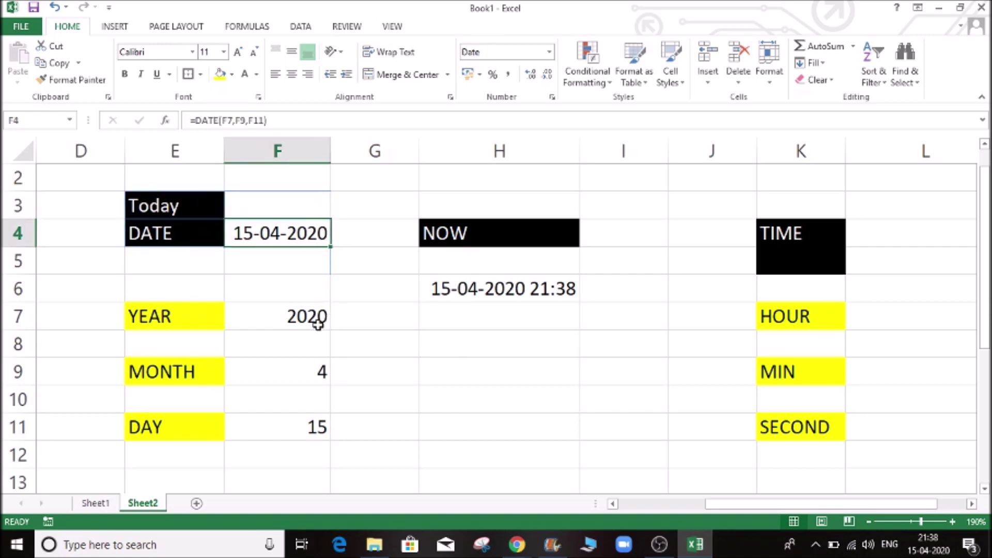
{"action": "left_click", "coordinate": [269, 206]}
{"action": "type", "text": "=toda"}
{"action": "key", "text": "Tab"}
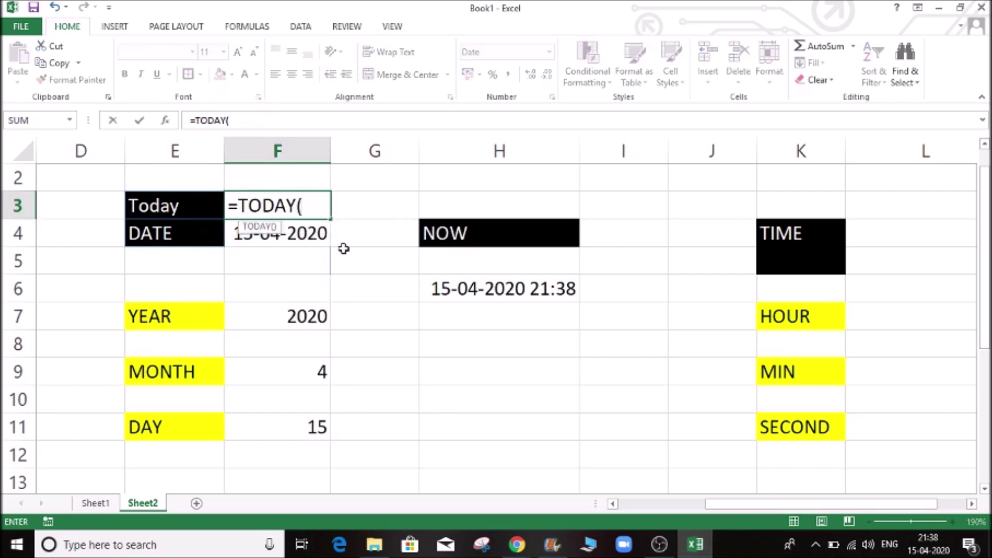
{"action": "type", "text": ")"}
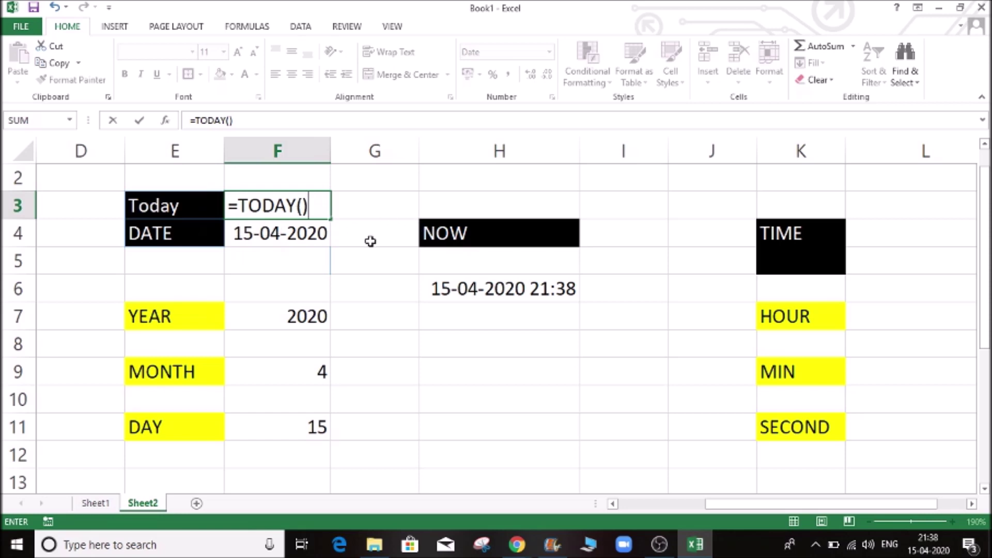
{"action": "key", "text": "Return"}
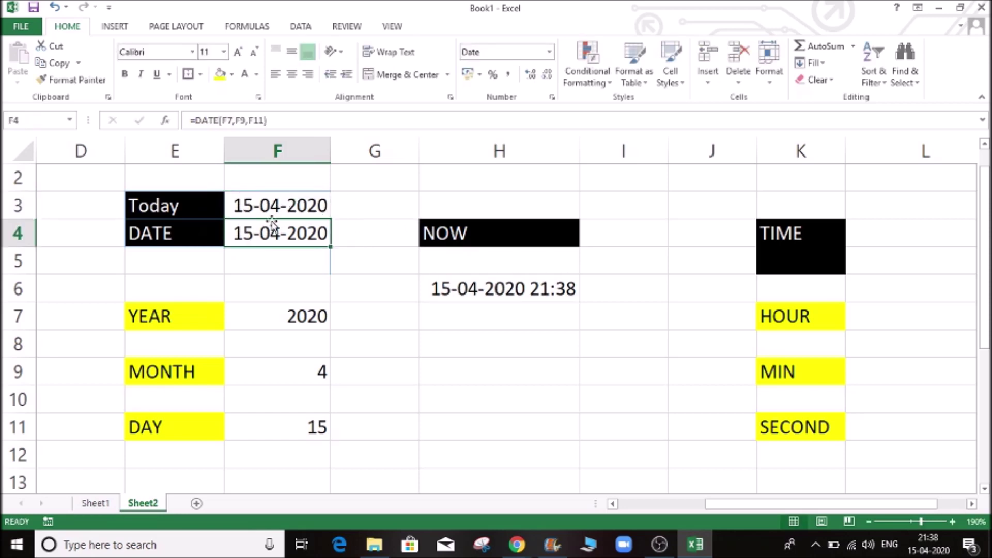
{"action": "left_click", "coordinate": [247, 201]}
{"action": "left_click", "coordinate": [302, 242]}
{"action": "left_click", "coordinate": [335, 205]}
{"action": "left_click", "coordinate": [271, 200]}
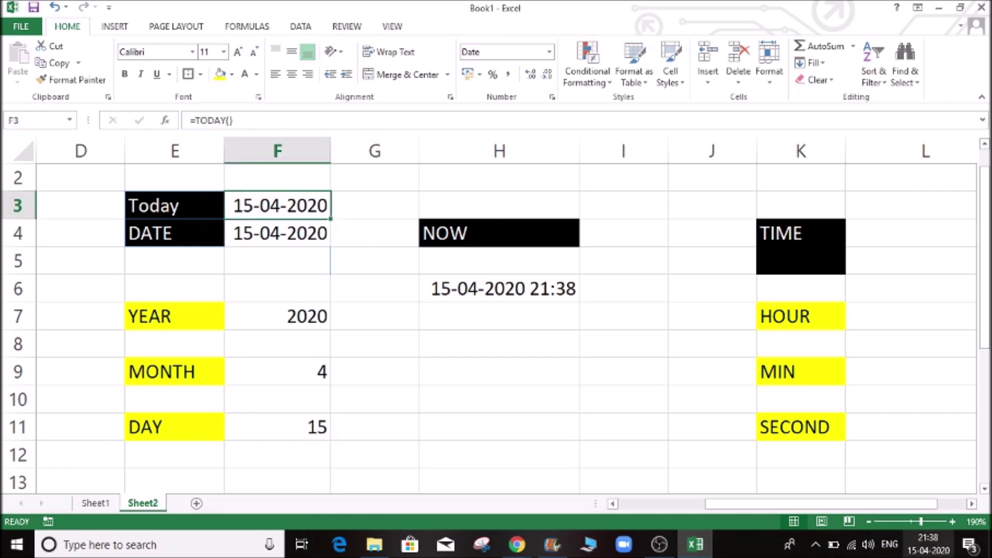
{"action": "left_click", "coordinate": [878, 311]}
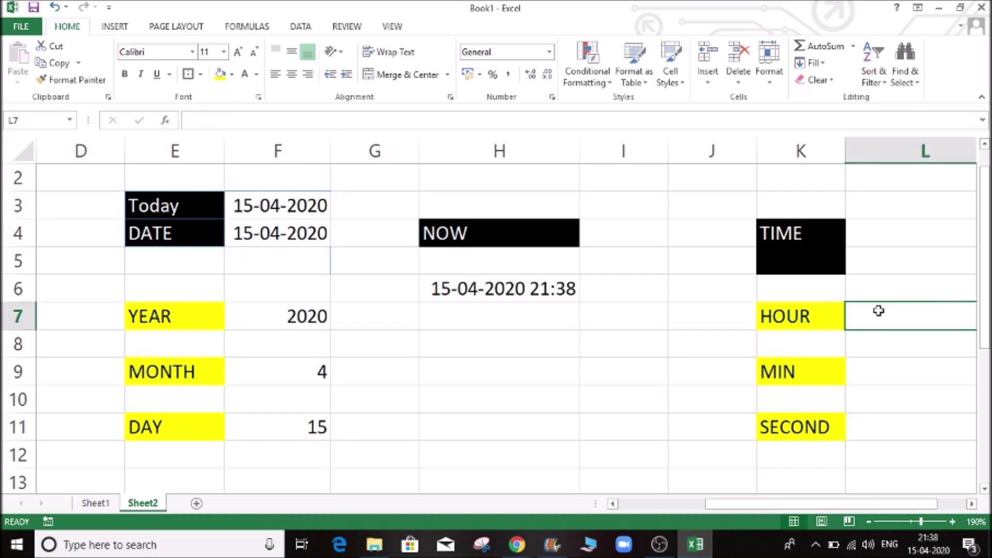
Enter =HOUR(H6) in L7, showing hour 21.
{"action": "type", "text": "="}
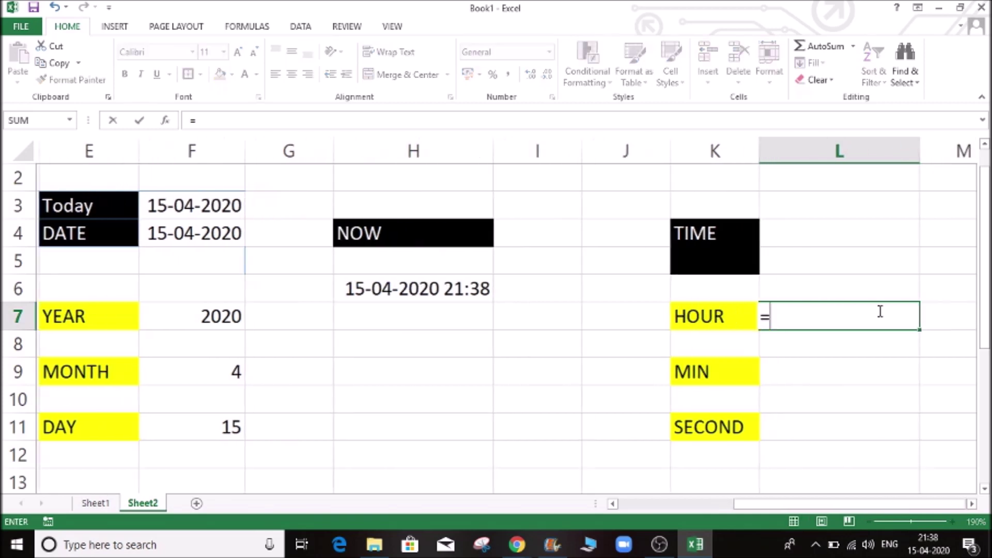
{"action": "type", "text": "hou"}
{"action": "key", "text": "Tab"}
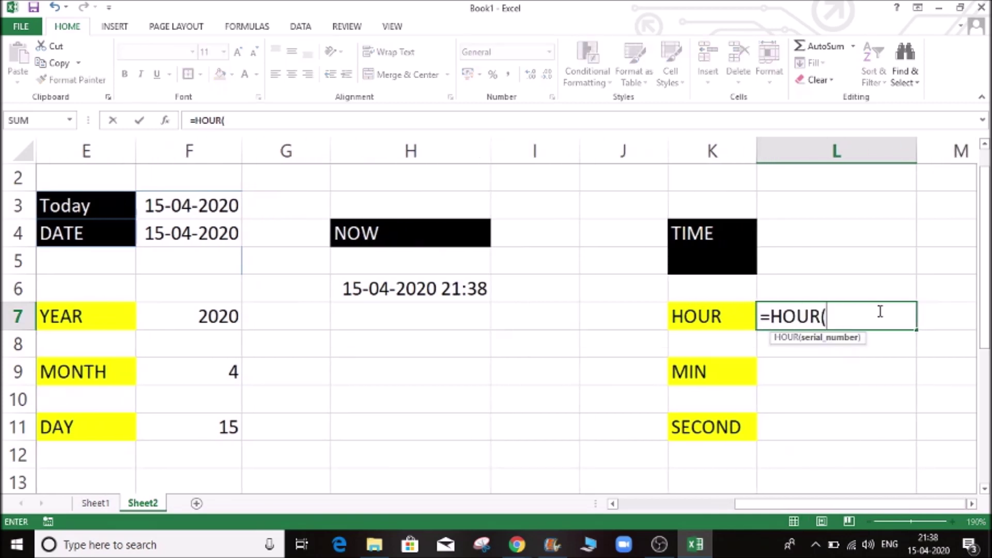
{"action": "left_click", "coordinate": [466, 289]}
{"action": "type", "text": ")"}
{"action": "key", "text": "Return"}
{"action": "key", "text": "Up"}
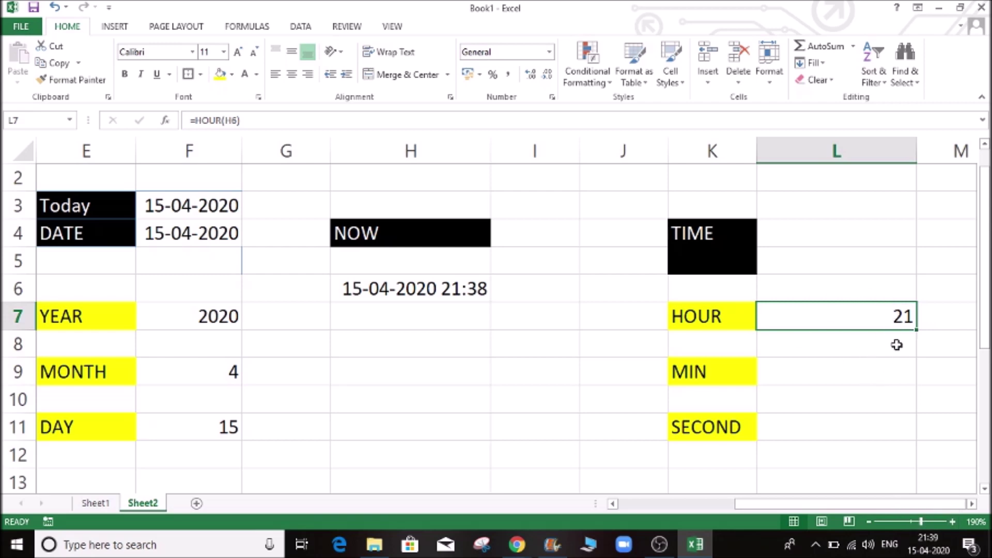
Start the minute formula by typing =min in L9 beside MIN.
{"action": "left_click", "coordinate": [876, 343]}
{"action": "left_click", "coordinate": [881, 367]}
{"action": "type", "text": "="}
{"action": "type", "text": "min"}
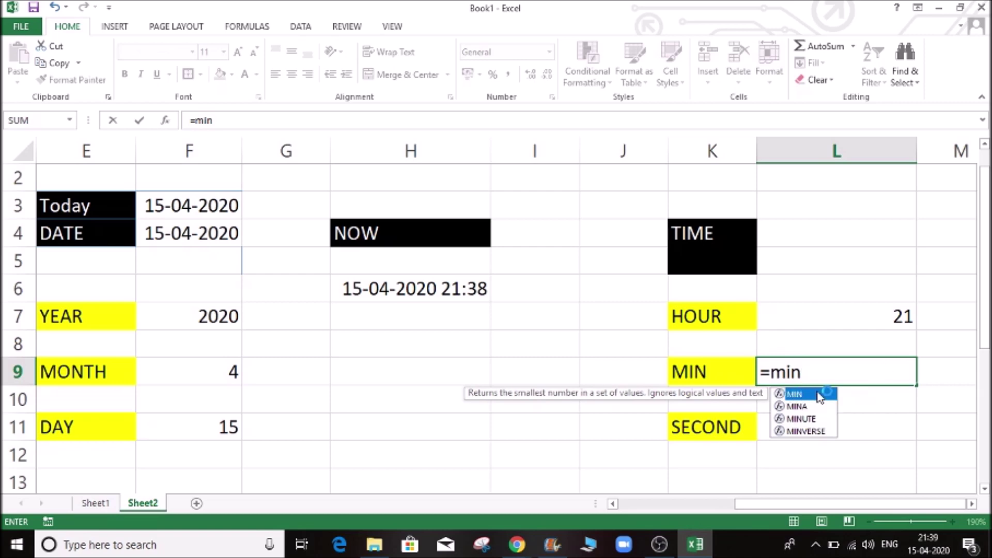
Complete =MINUTE(H6) in L9, showing 39, and check it against the hour in L7.
{"action": "key", "text": "Down"}
{"action": "key", "text": "Down"}
{"action": "key", "text": "Tab"}
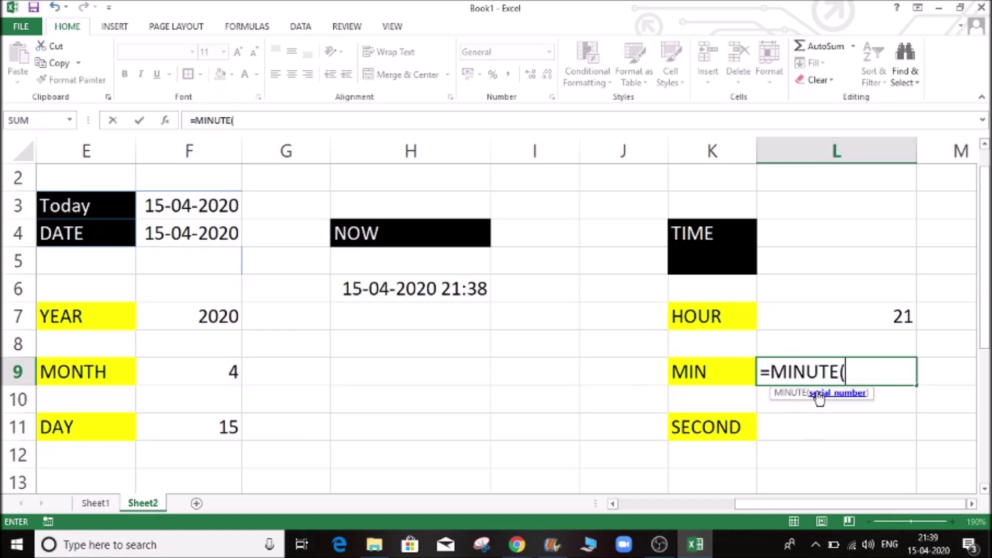
{"action": "left_click", "coordinate": [416, 283]}
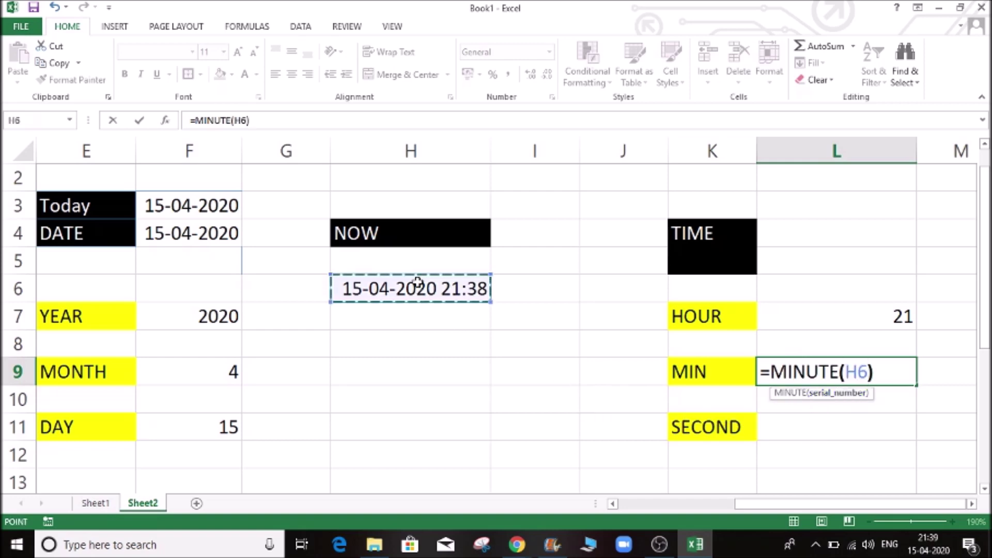
{"action": "type", "text": ")"}
{"action": "key", "text": "Return"}
{"action": "key", "text": "Up"}
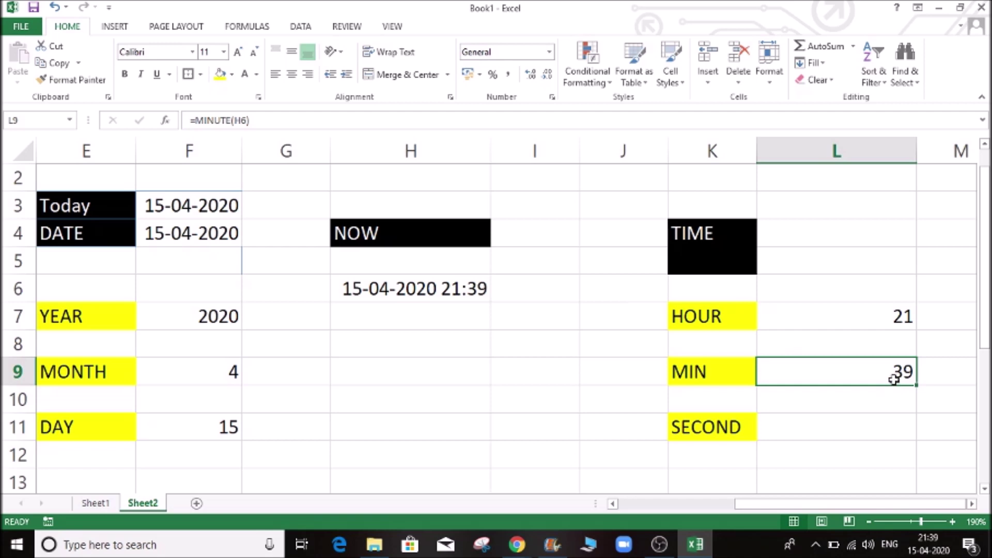
{"action": "left_click", "coordinate": [867, 313]}
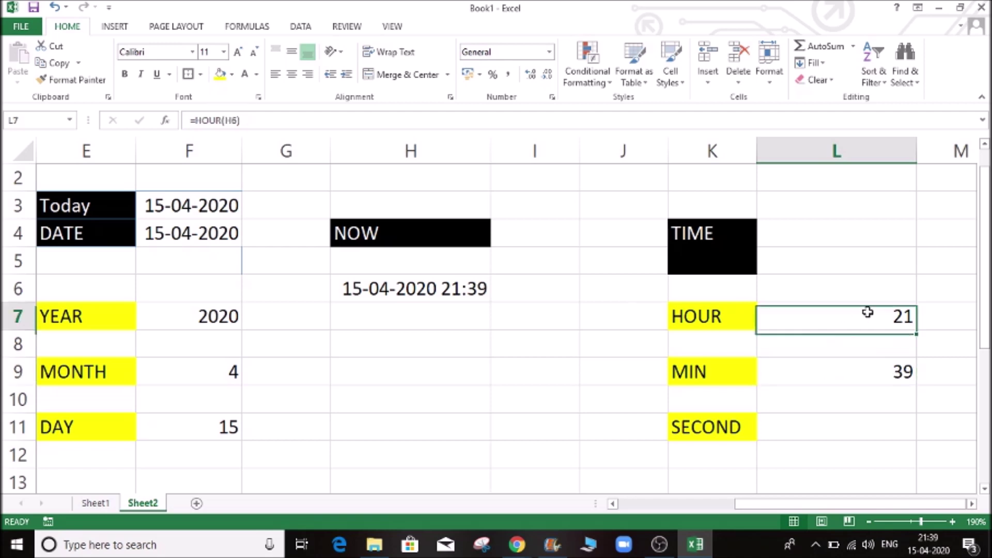
{"action": "left_click", "coordinate": [883, 367]}
{"action": "left_click", "coordinate": [883, 429]}
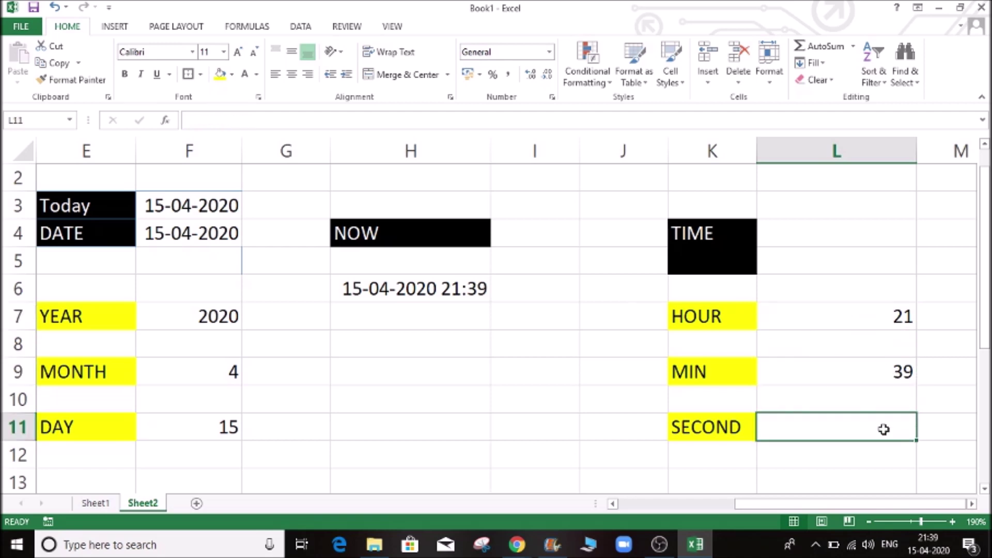
Enter =SECOND(H6) in L11, showing 40.
{"action": "type", "text": "=sec"}
{"action": "key", "text": "Down"}
{"action": "key", "text": "Down"}
{"action": "key", "text": "Tab"}
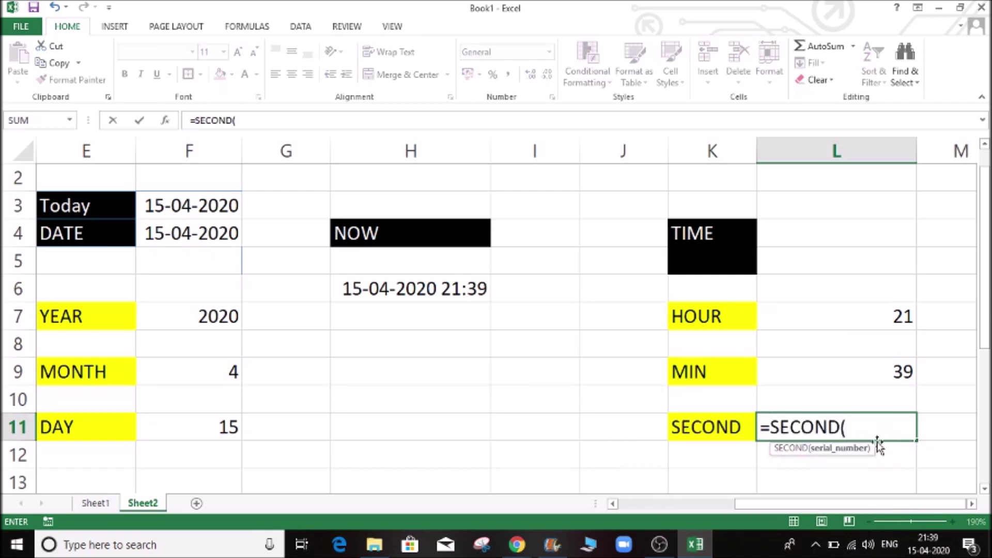
{"action": "left_click", "coordinate": [432, 289]}
{"action": "key", "text": "Return"}
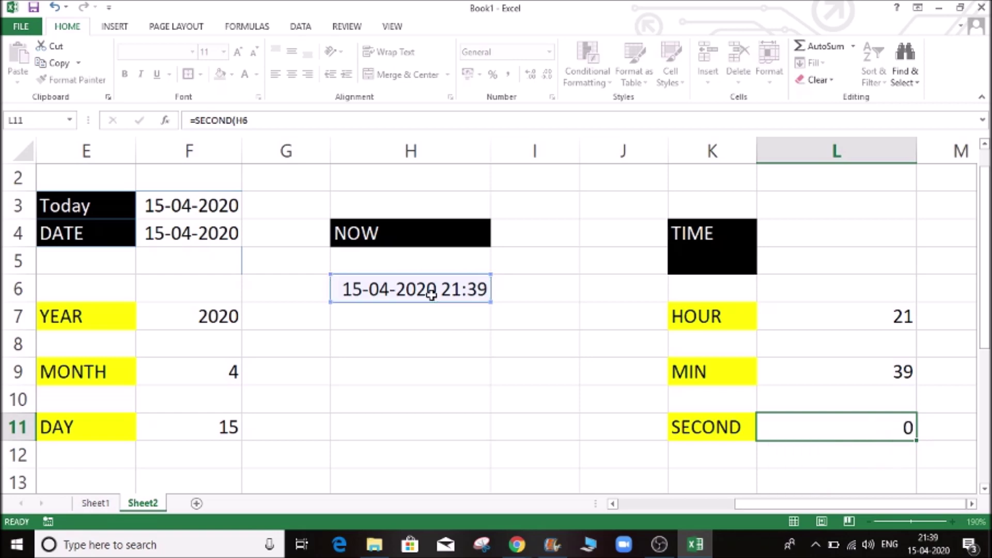
Review the HOUR, MINUTE and SECOND formulas in L7, L9 and L11.
{"action": "left_click", "coordinate": [887, 317]}
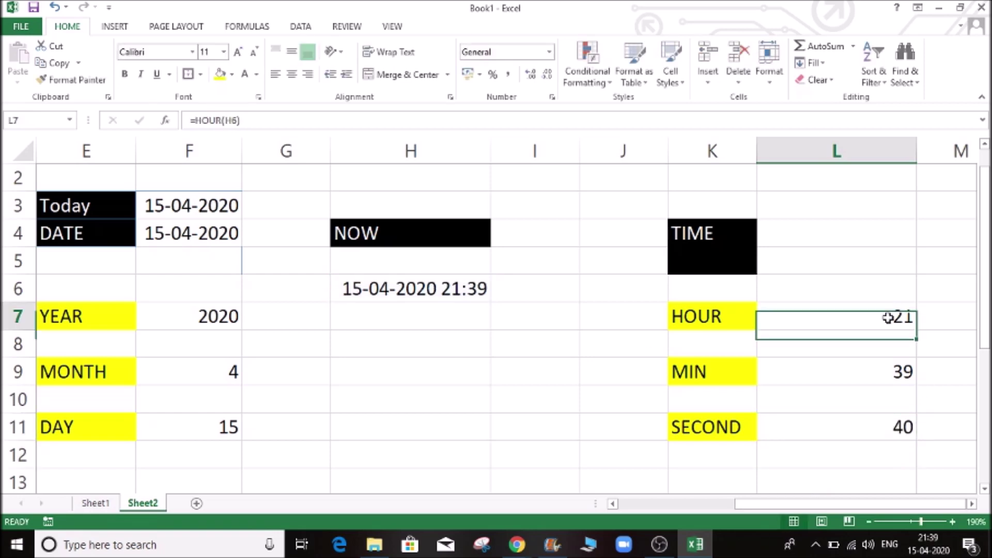
{"action": "left_click", "coordinate": [880, 373]}
{"action": "left_click", "coordinate": [881, 432]}
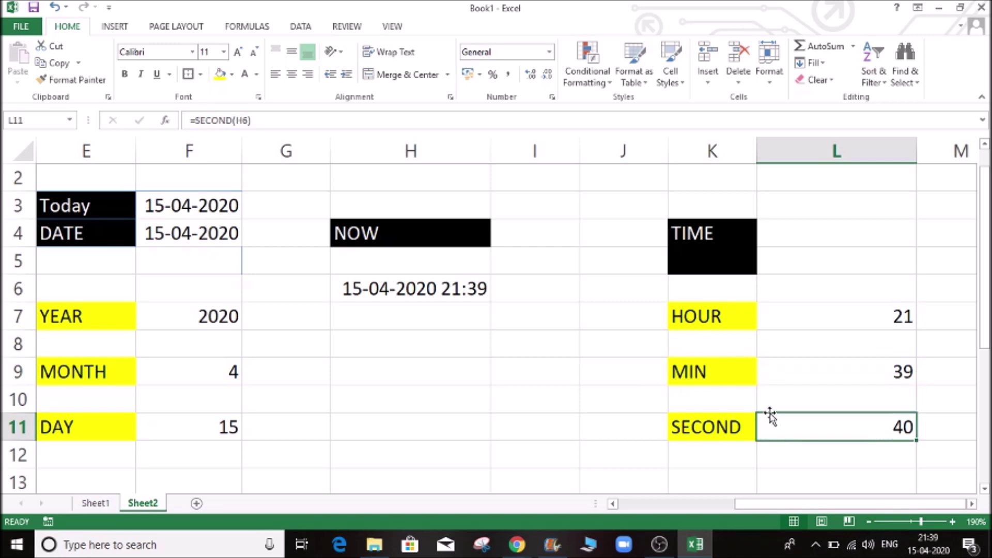
{"action": "left_click", "coordinate": [549, 377]}
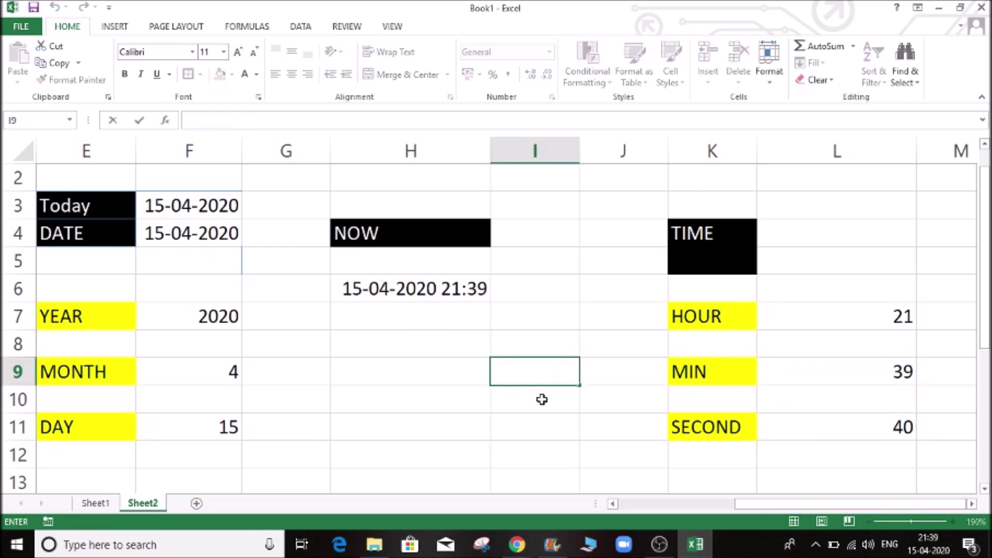
Recalculate the sheet so NOW reads 21:40, MIN shows 40 and SECOND shows 5.
{"action": "left_click", "coordinate": [543, 398]}
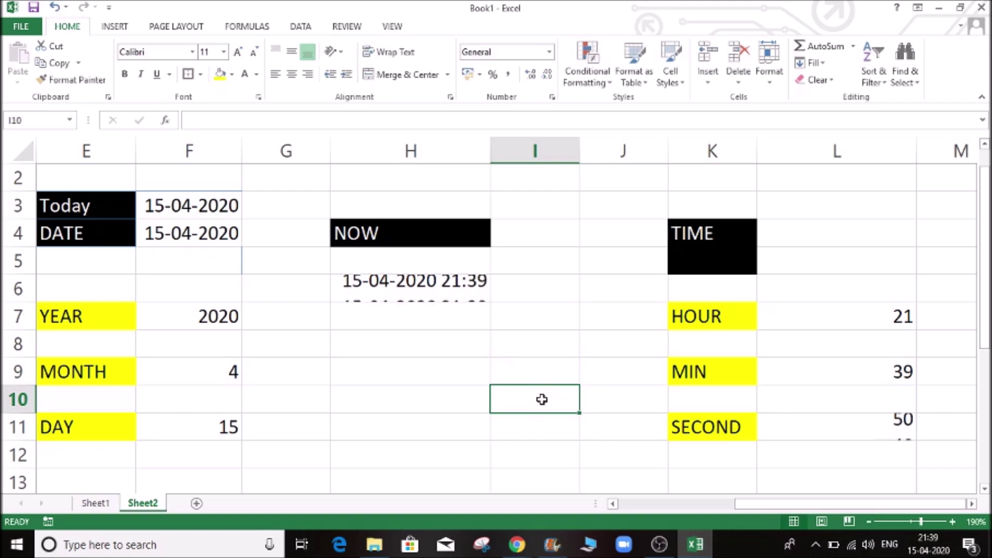
{"action": "left_click", "coordinate": [636, 401]}
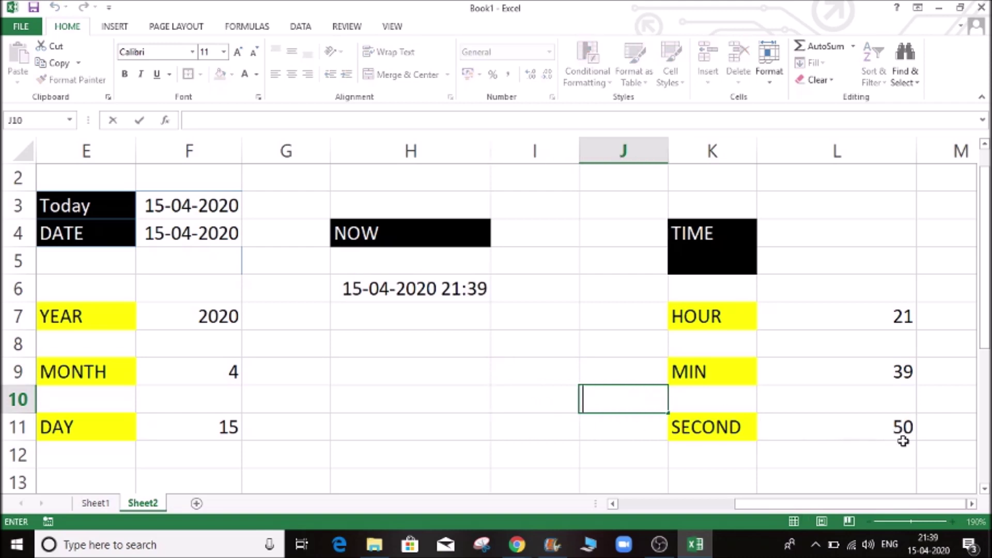
{"action": "left_click", "coordinate": [634, 430]}
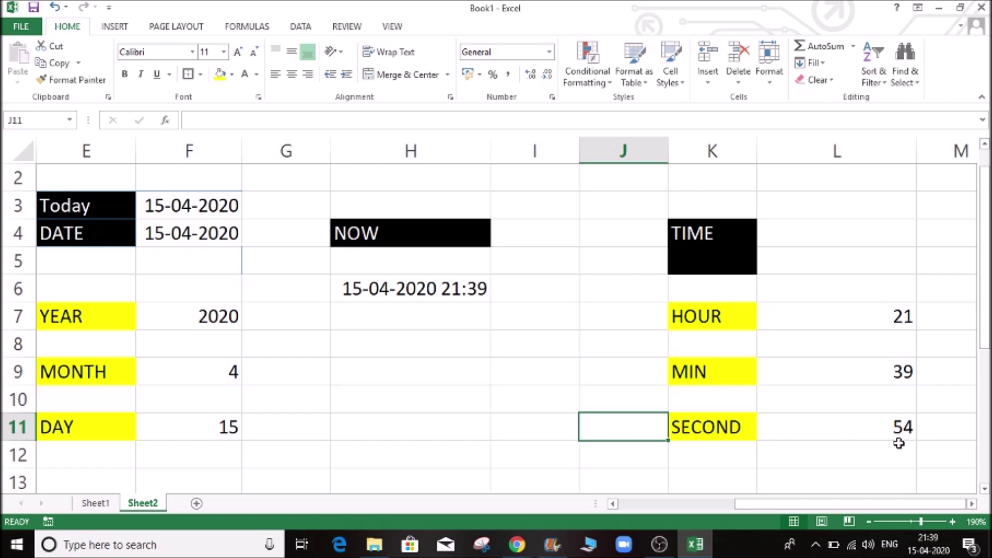
{"action": "left_click", "coordinate": [895, 372]}
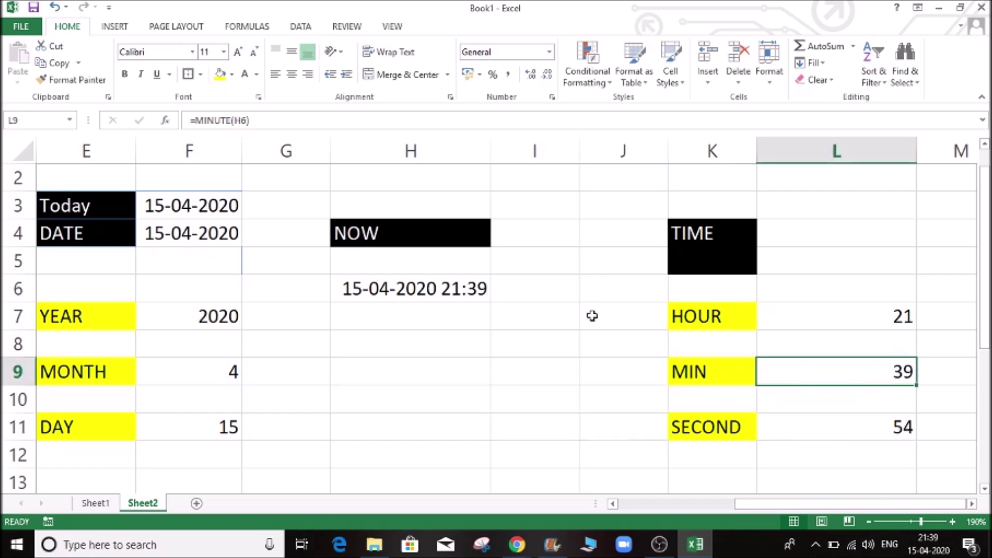
{"action": "left_click", "coordinate": [594, 385]}
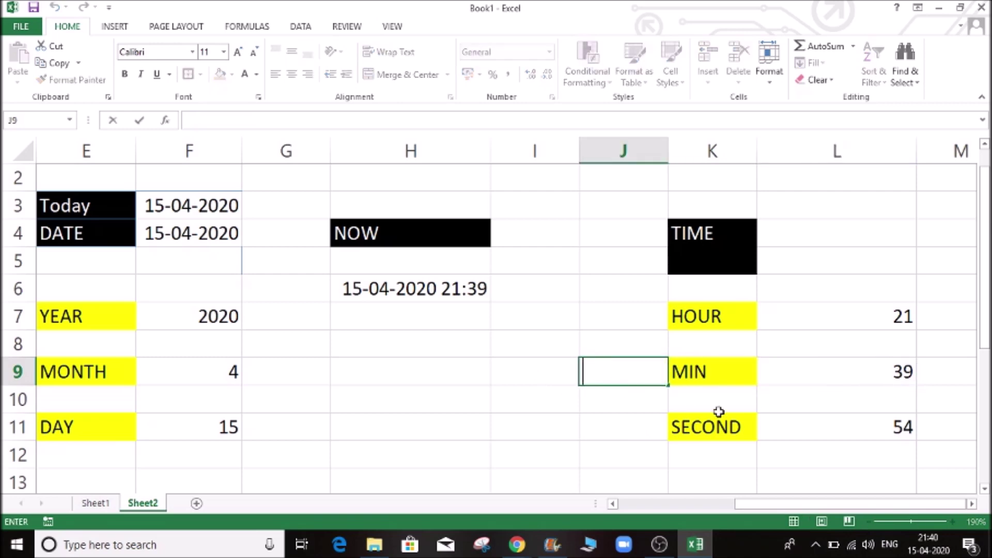
{"action": "left_click", "coordinate": [609, 402]}
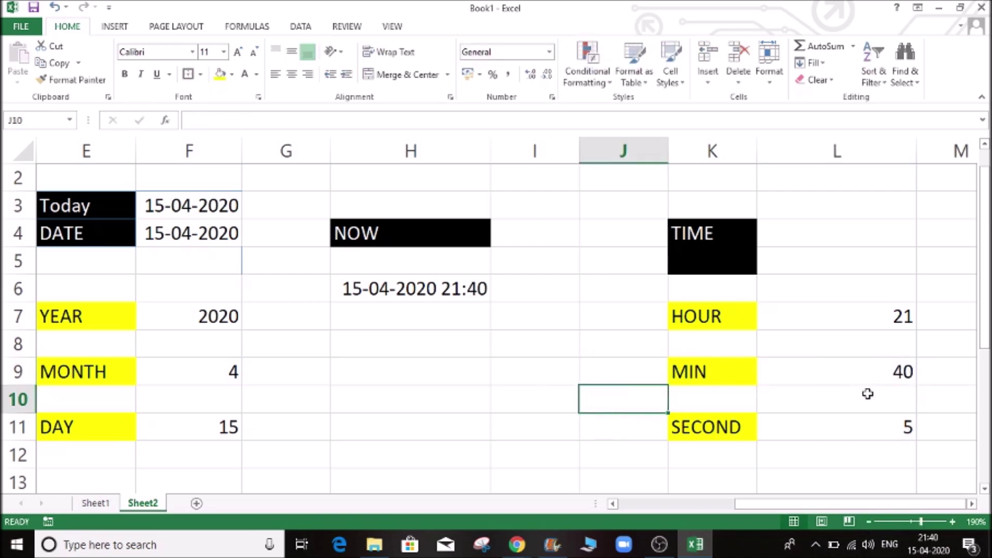